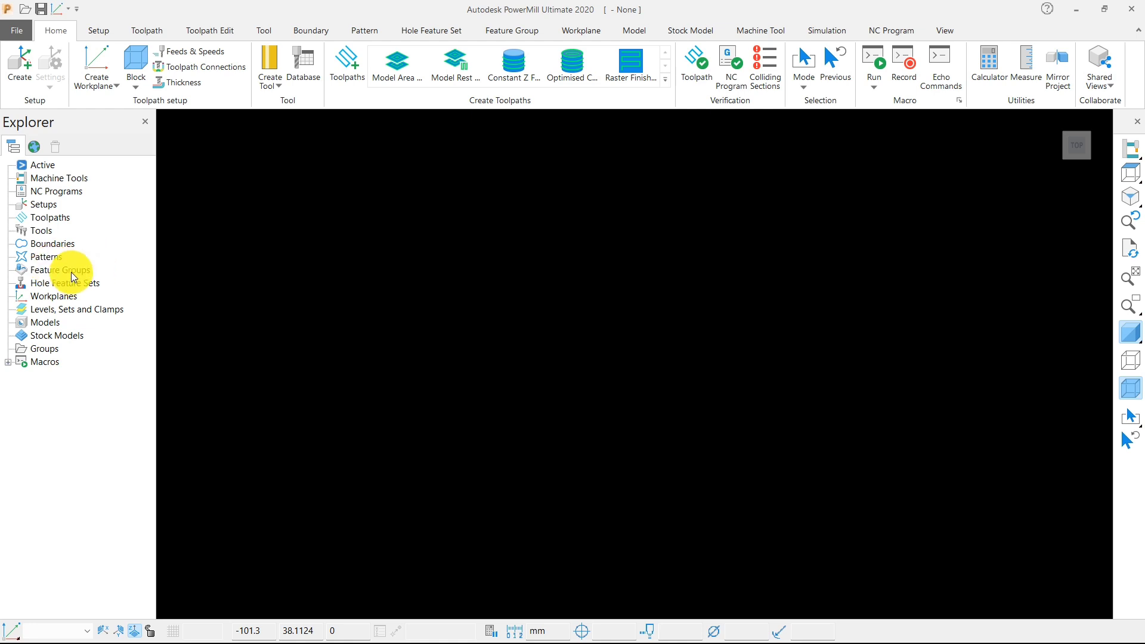
Start a circular pocket feature in the feature editor and set its diameter to 30 mm and height to 20 mm
right_click(71, 272)
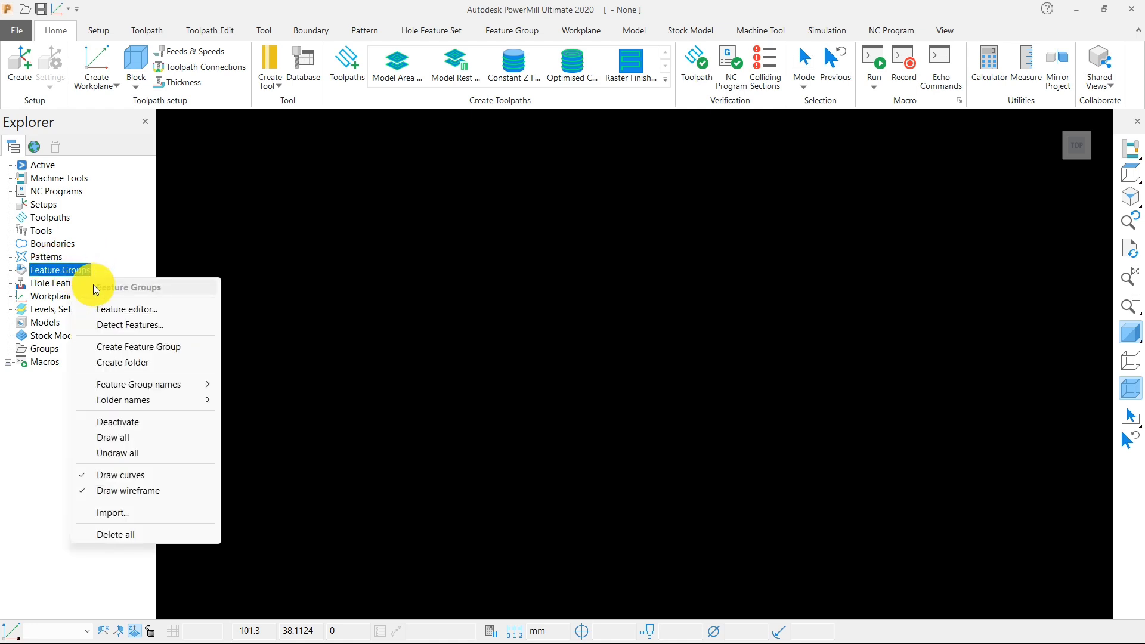
click(119, 309)
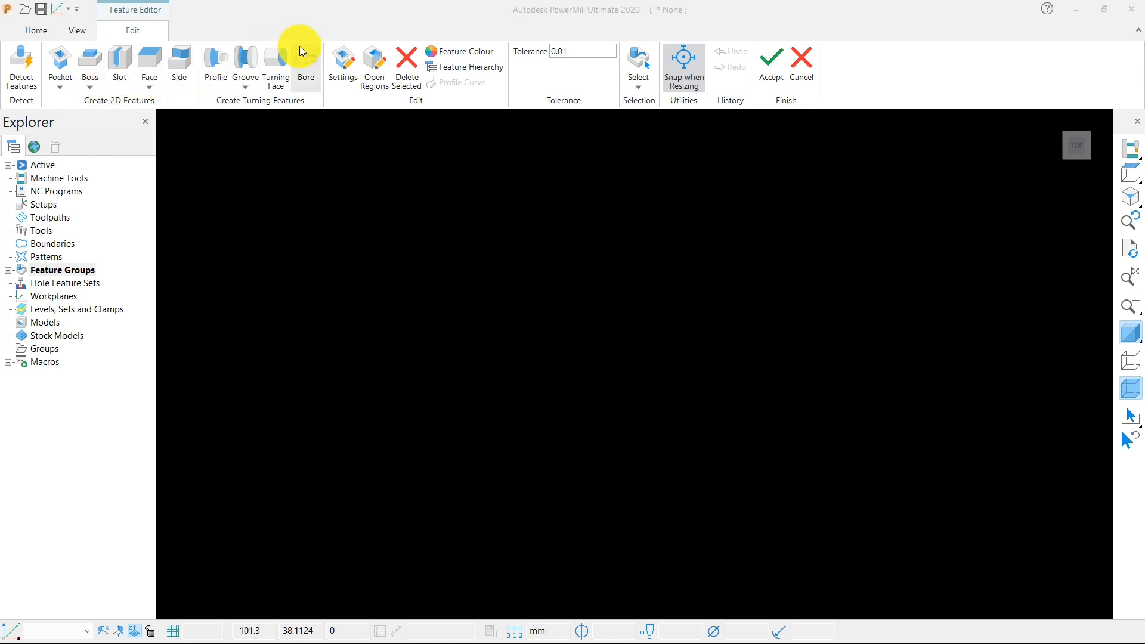
click(60, 87)
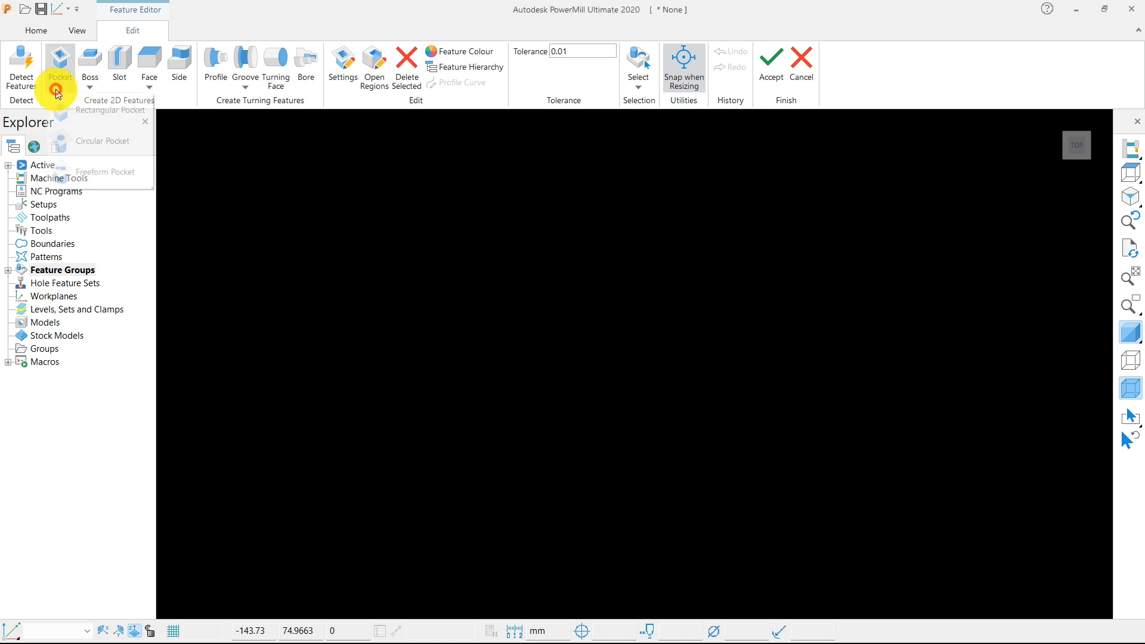
click(77, 142)
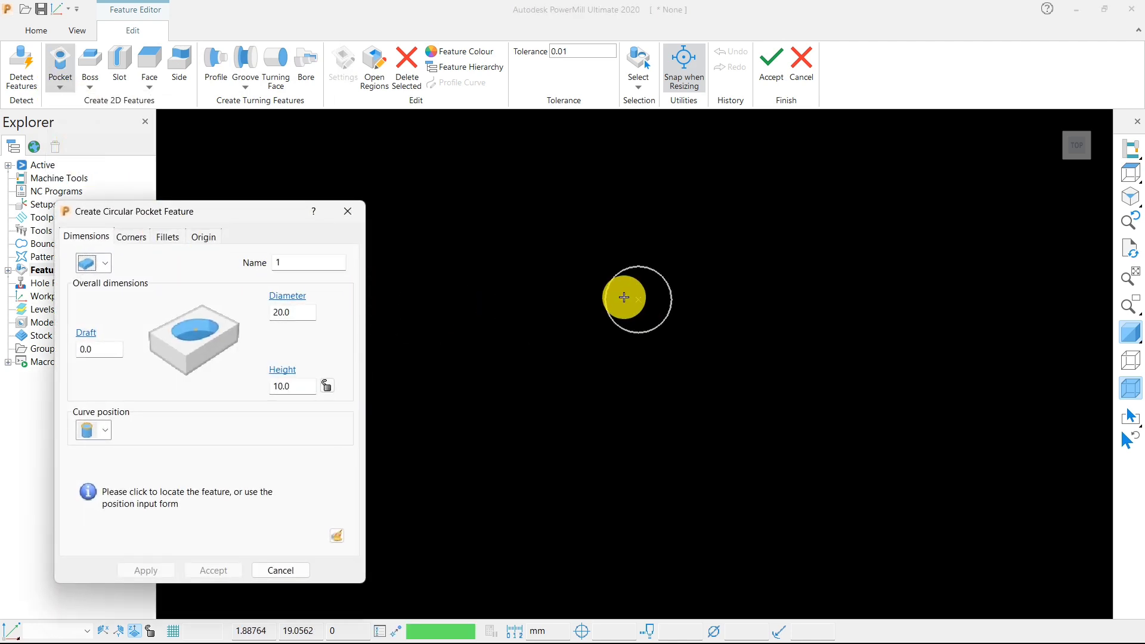
drag(252, 215, 248, 131)
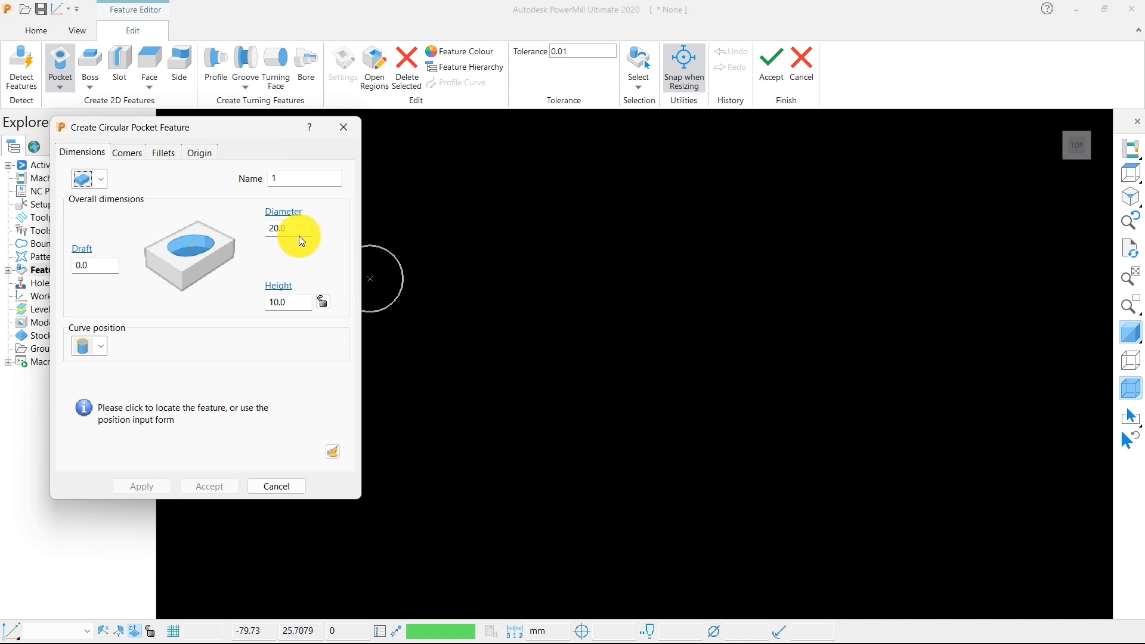
double_click(273, 230)
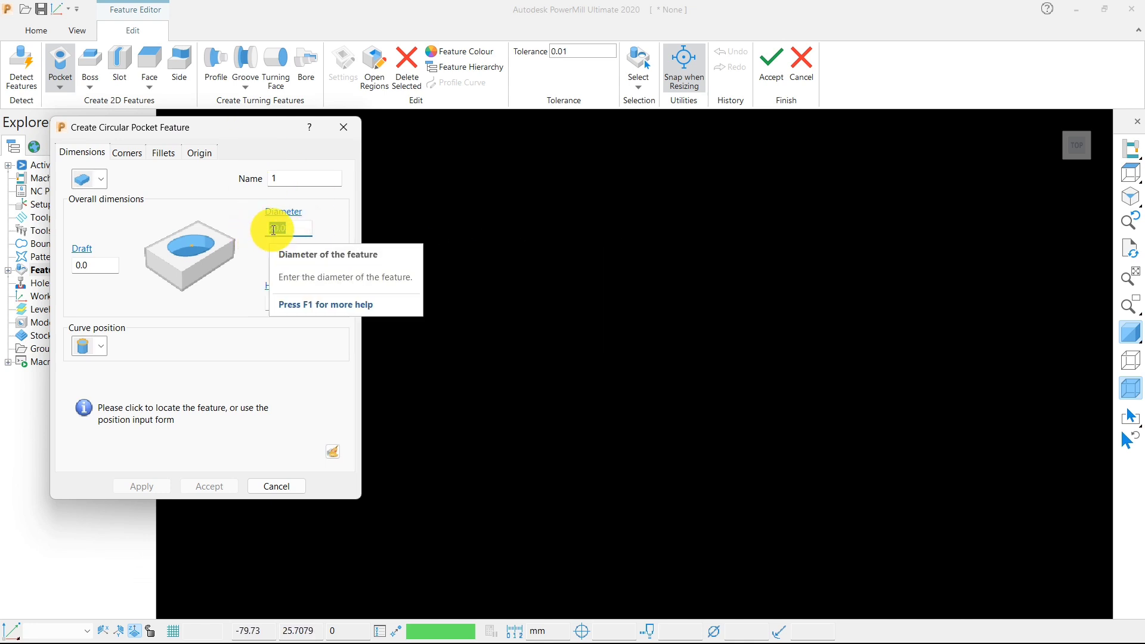
text(3)
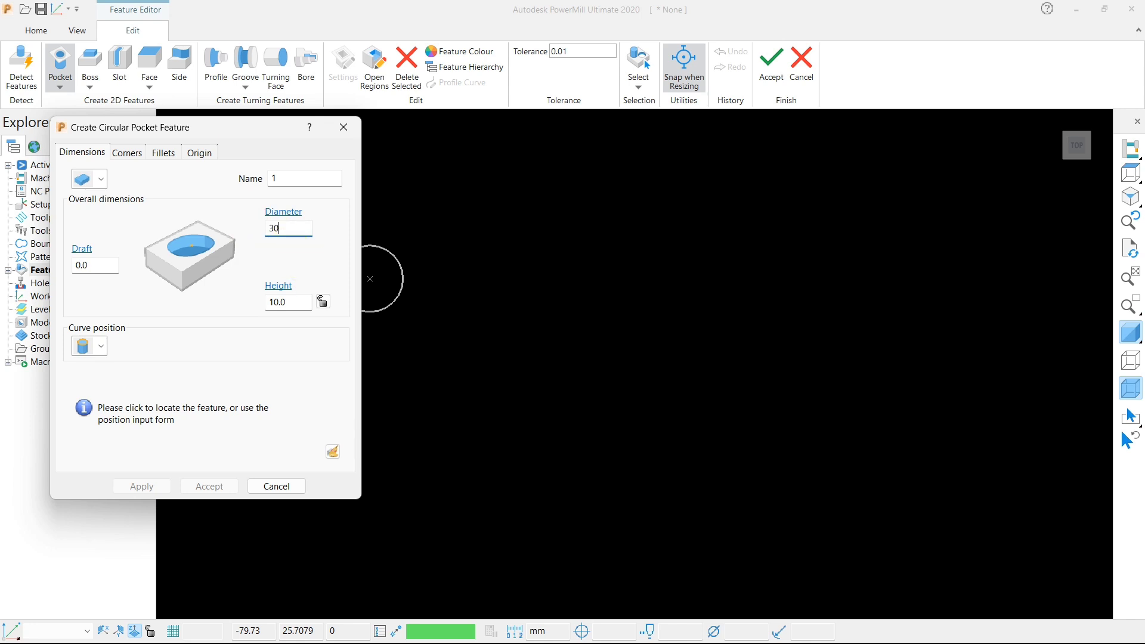
double_click(288, 302)
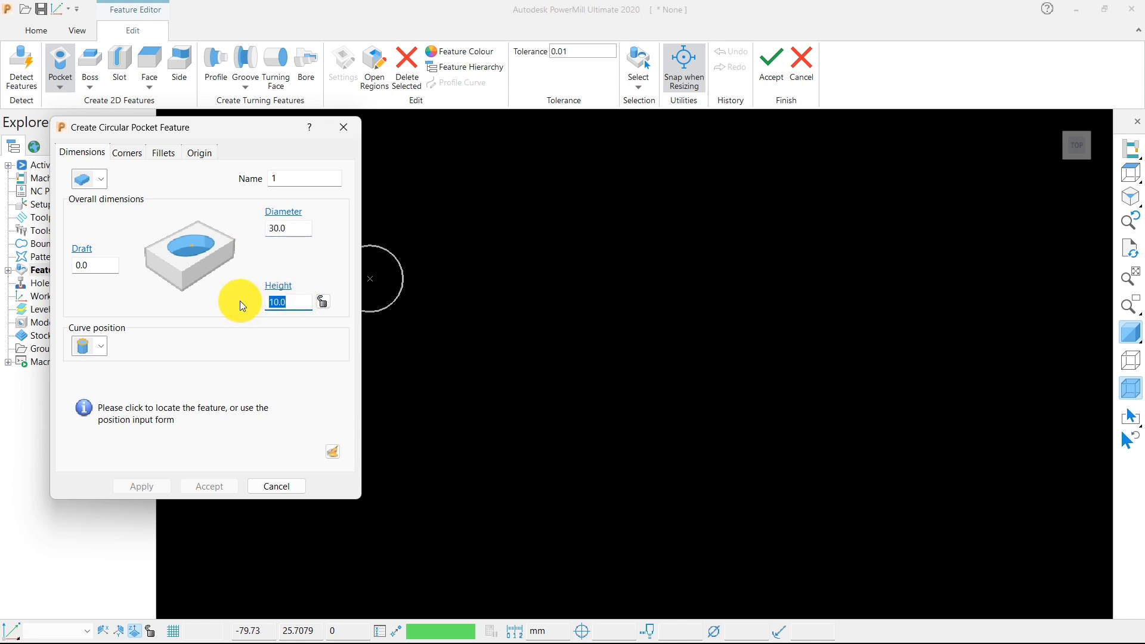
text(20)
key(Return)
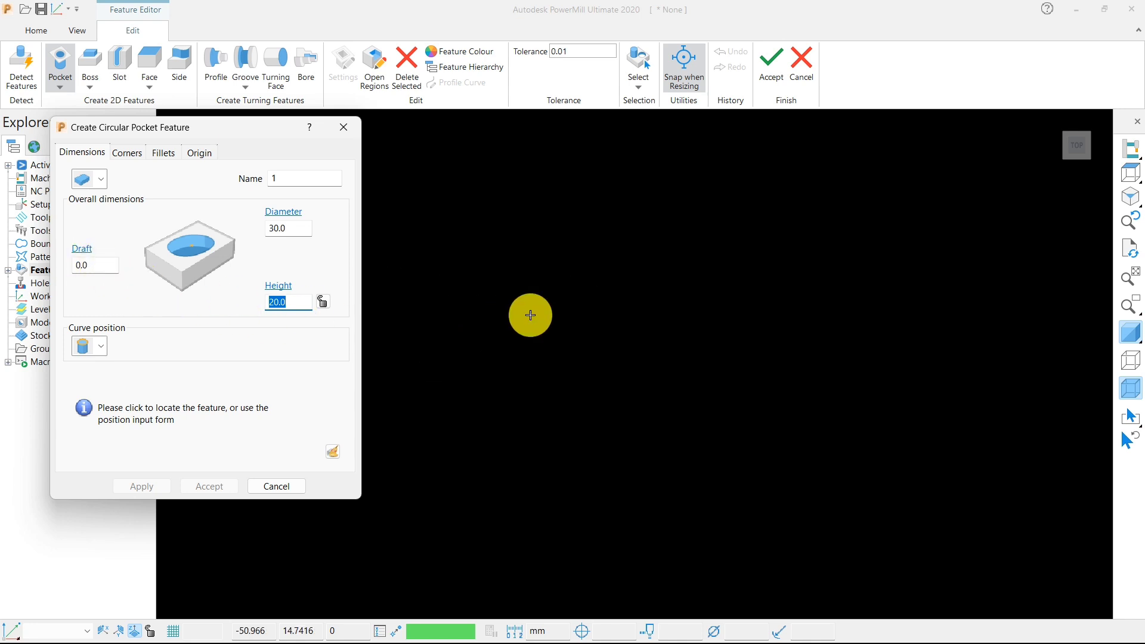
Place the circular pocket in the empty workspace, then accept the feature and finish the feature editing session
click(577, 308)
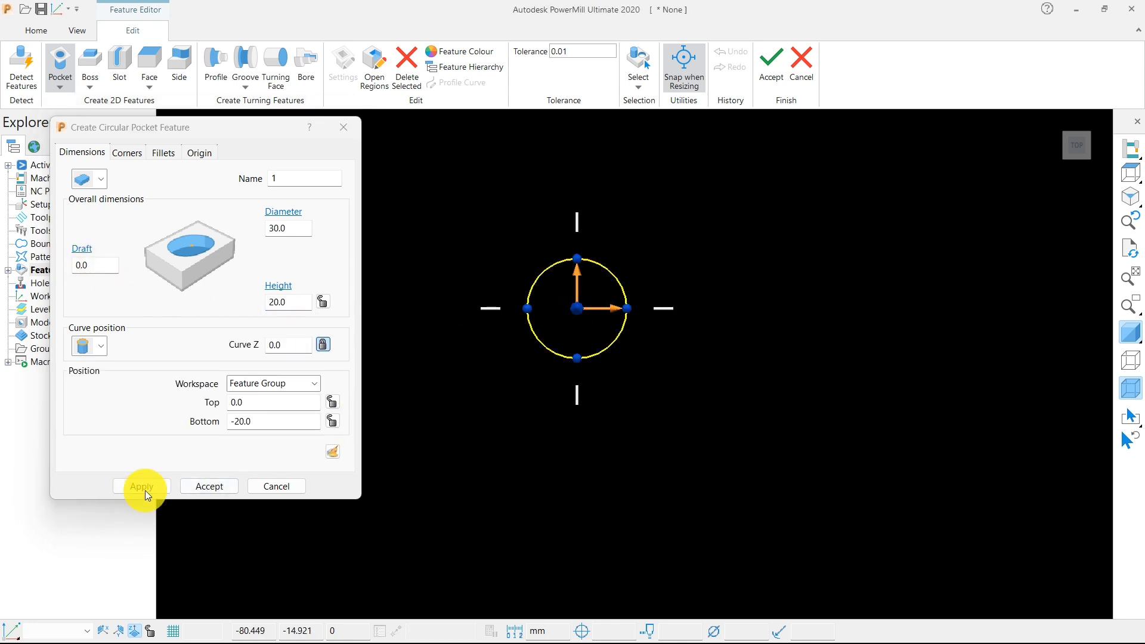
click(206, 483)
click(758, 76)
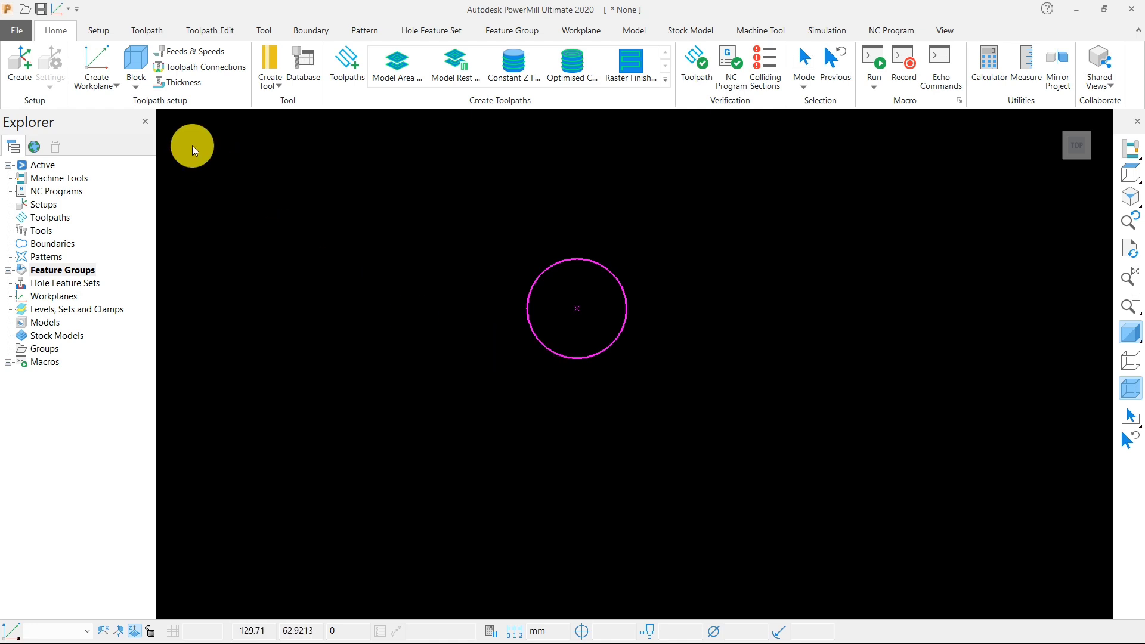
Calculate a box-shaped stock block around the circular pocket using Feature as the estimate type
click(136, 62)
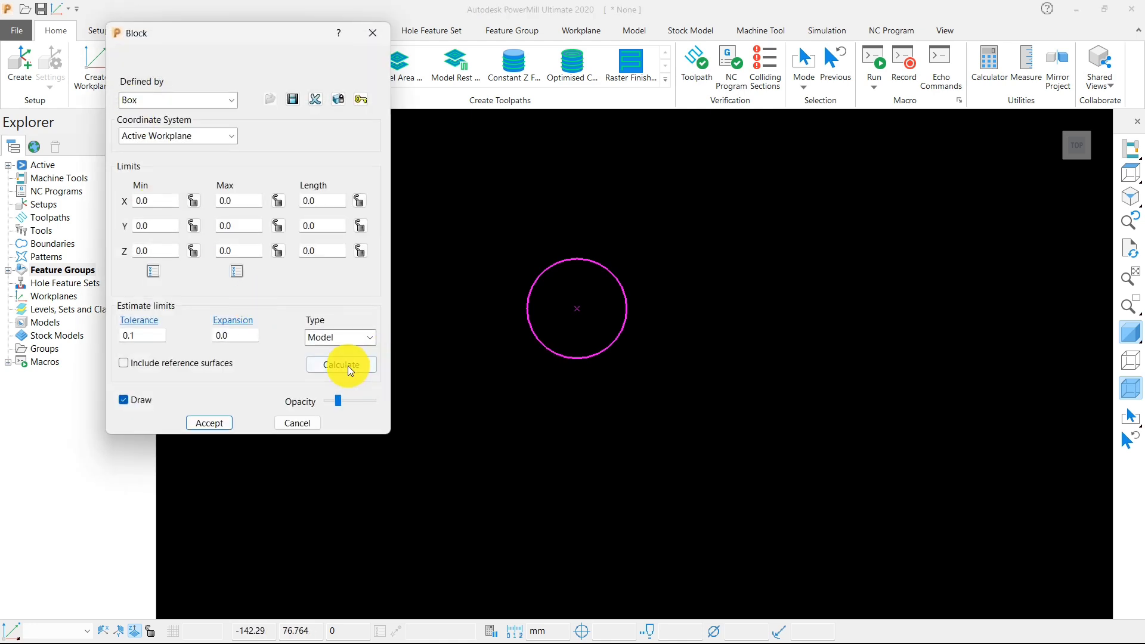
click(348, 366)
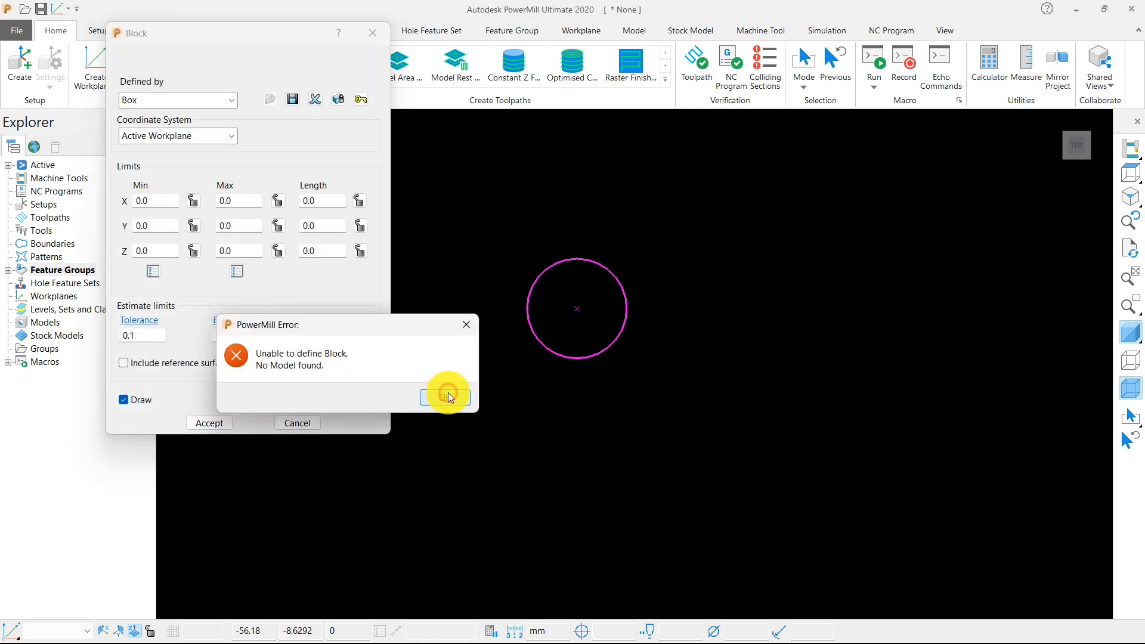
click(445, 397)
click(347, 339)
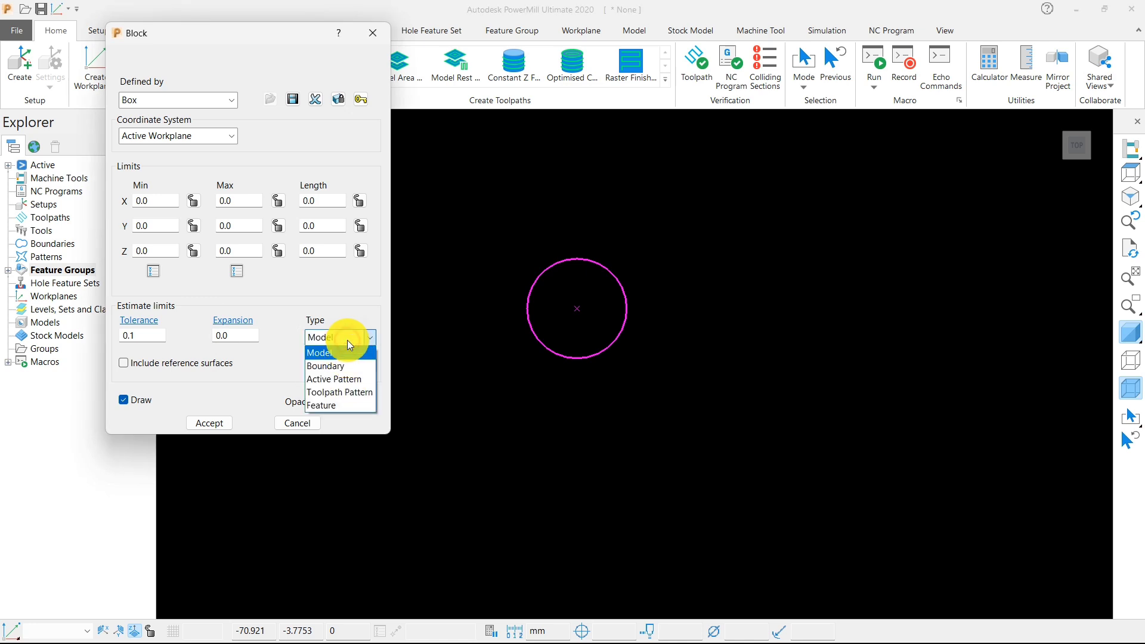
click(334, 405)
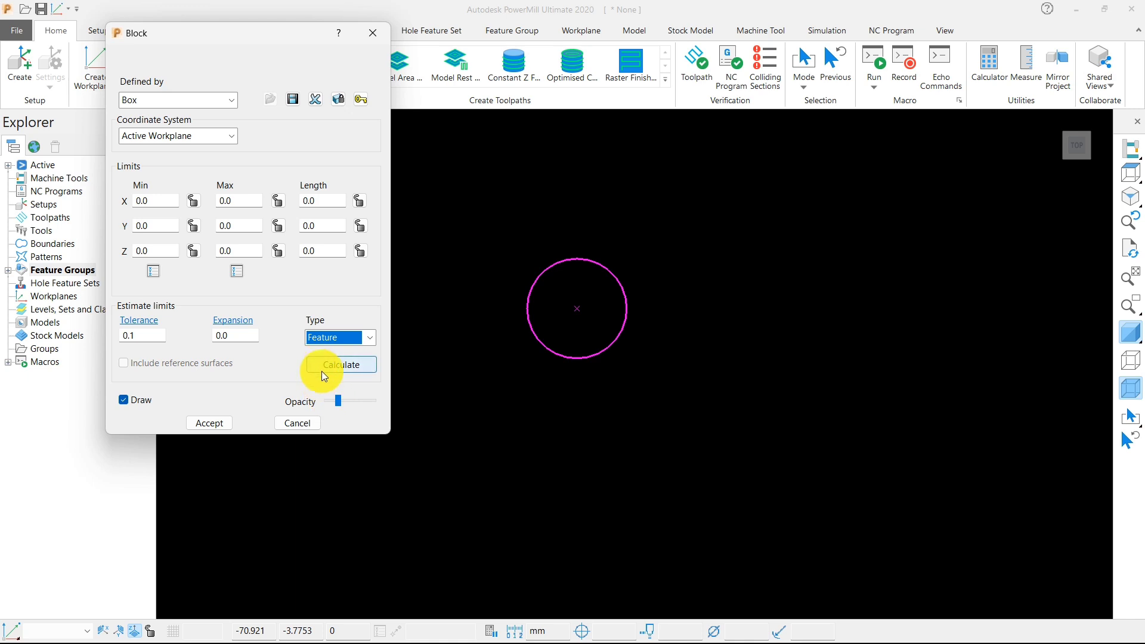
click(323, 374)
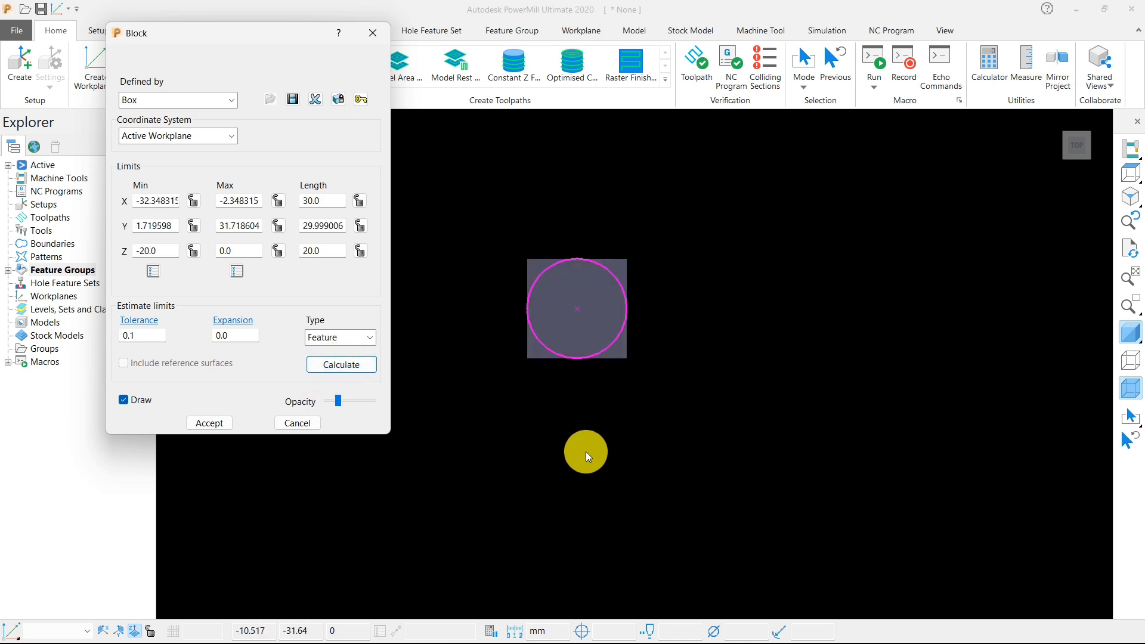
middle_drag(574, 378, 554, 285)
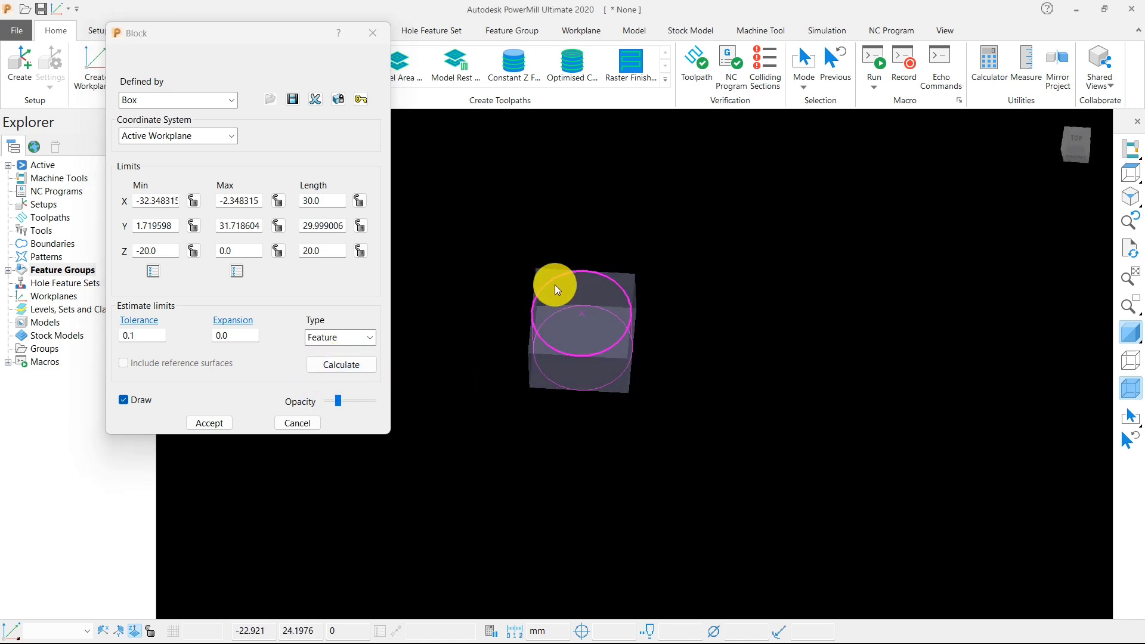
Redefine the block as a cylinder, recalculate it from the feature and accept it
click(191, 102)
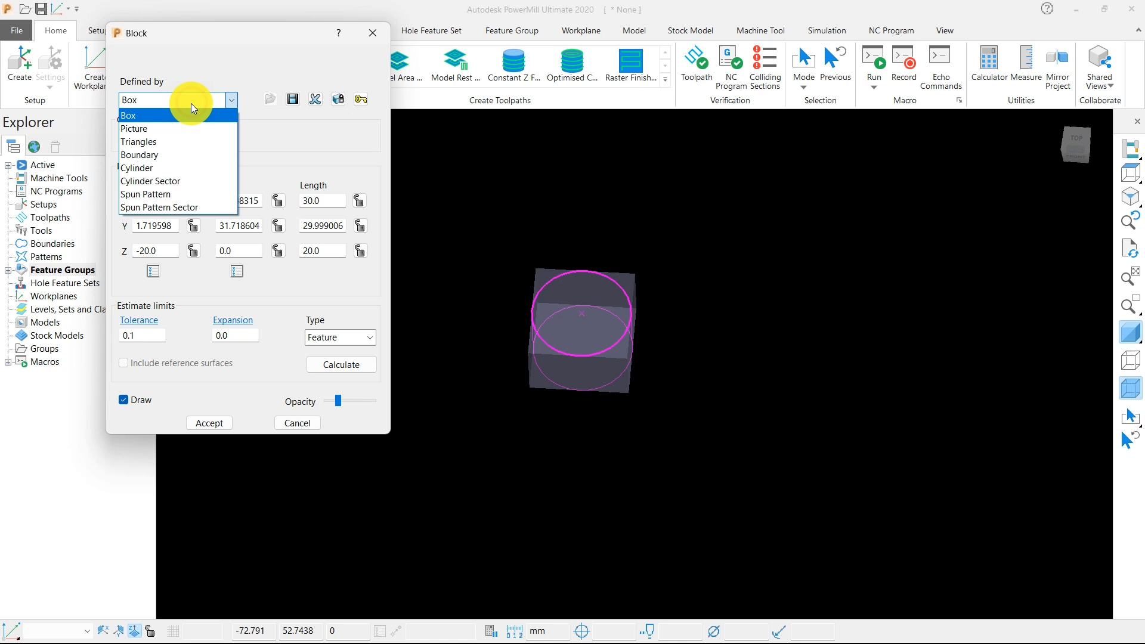
click(162, 170)
click(361, 364)
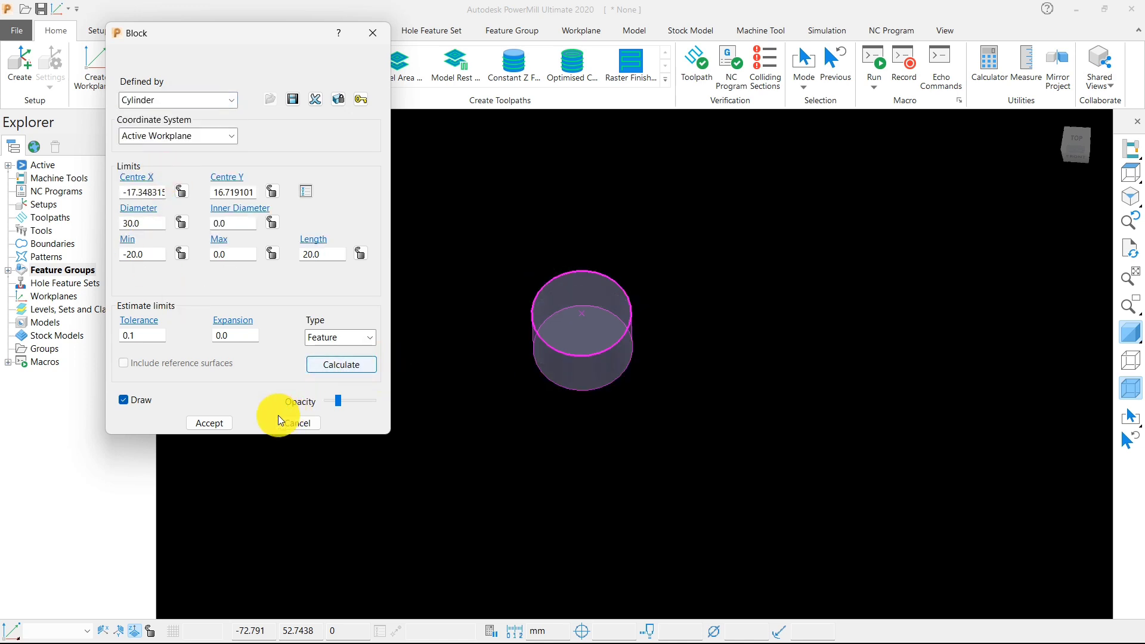
click(208, 422)
Create a workplane at the top centre point of the cylindrical block and activate it
click(1131, 174)
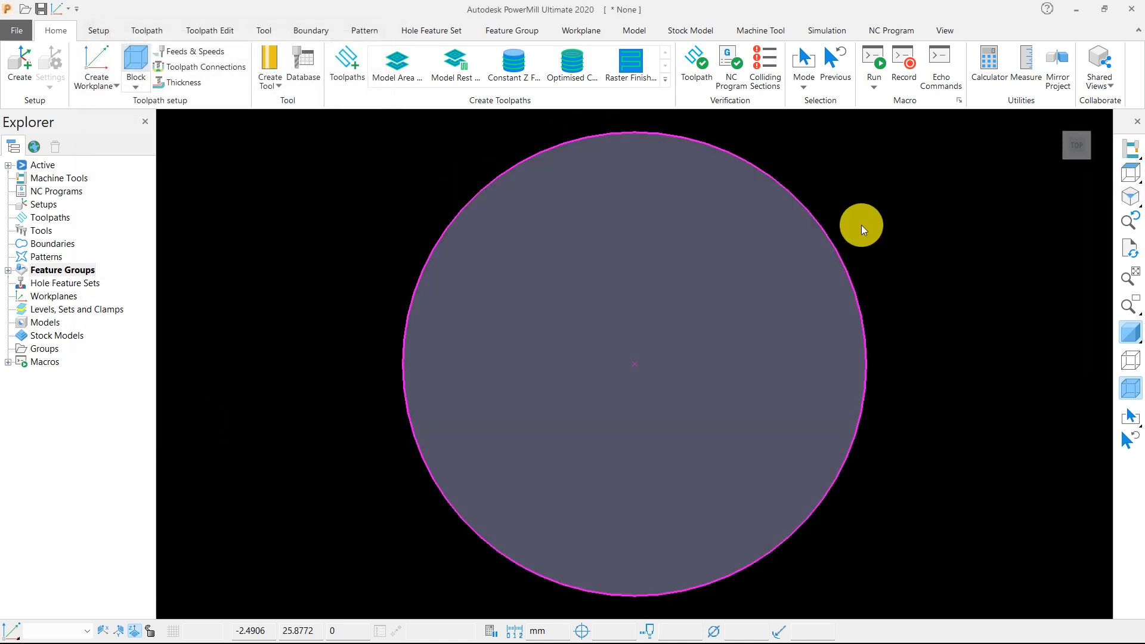
scroll(615, 284, down, 2)
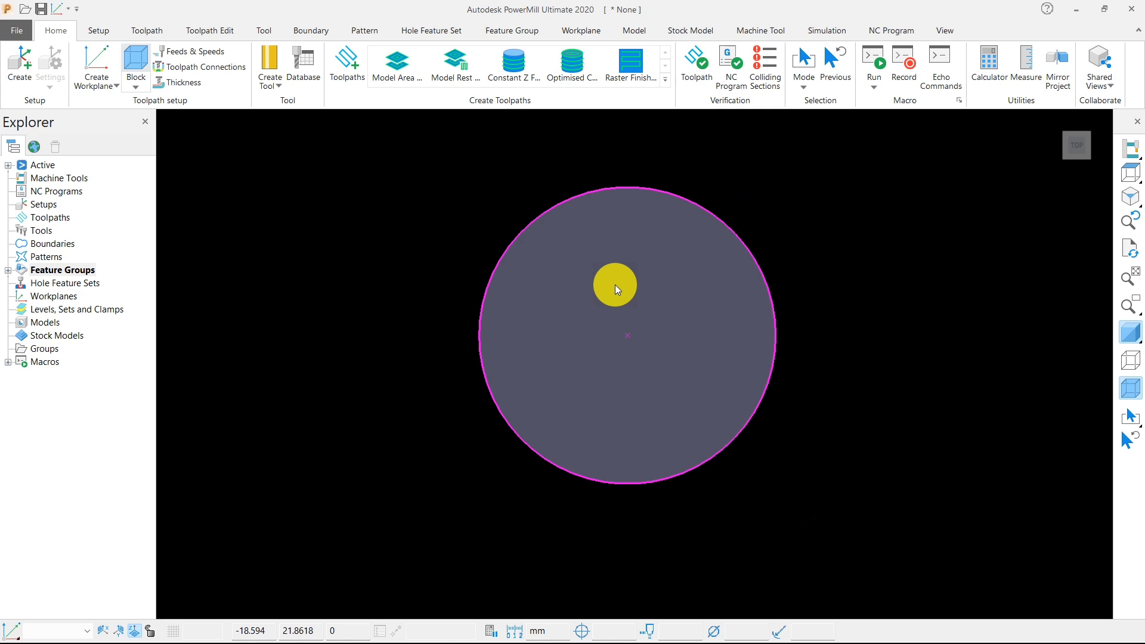
click(7, 632)
click(16, 526)
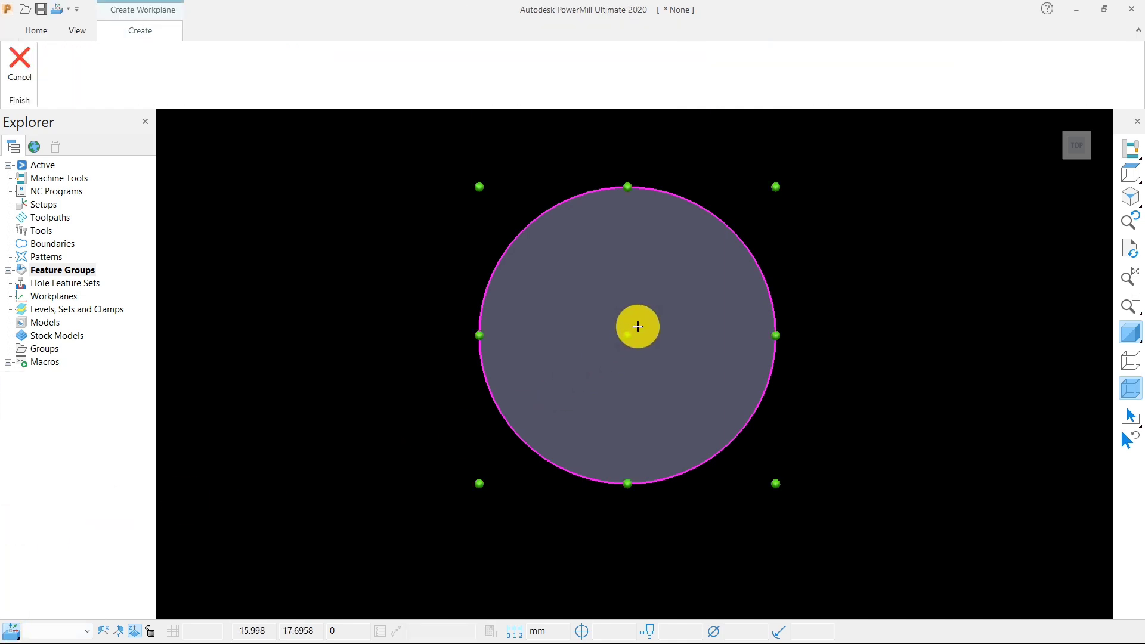
click(631, 331)
click(8, 296)
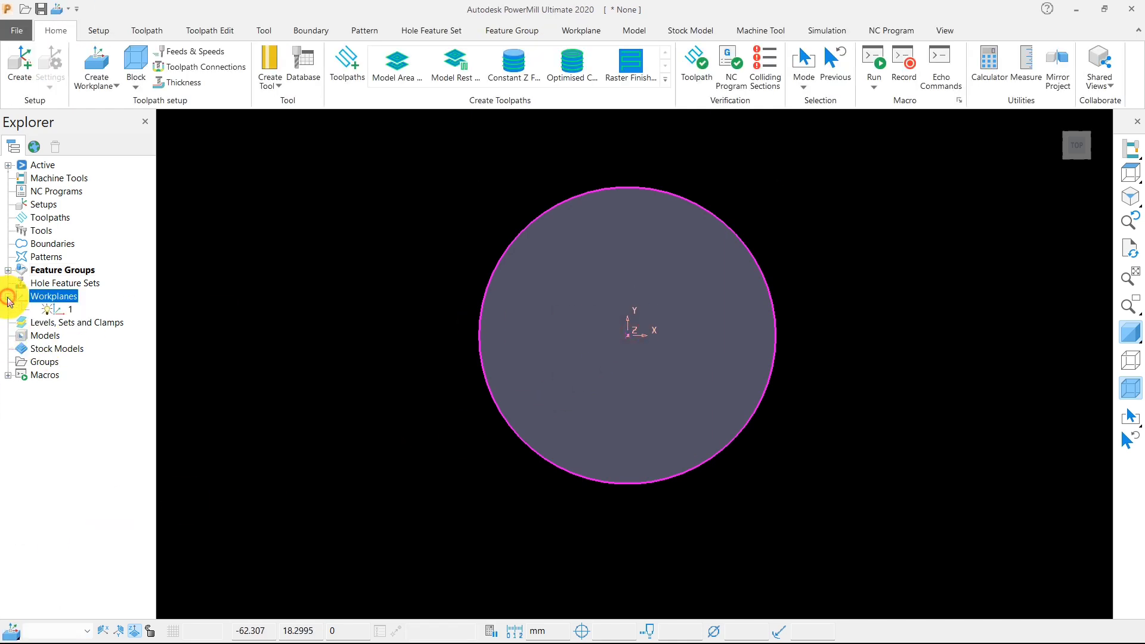
right_click(70, 311)
click(104, 388)
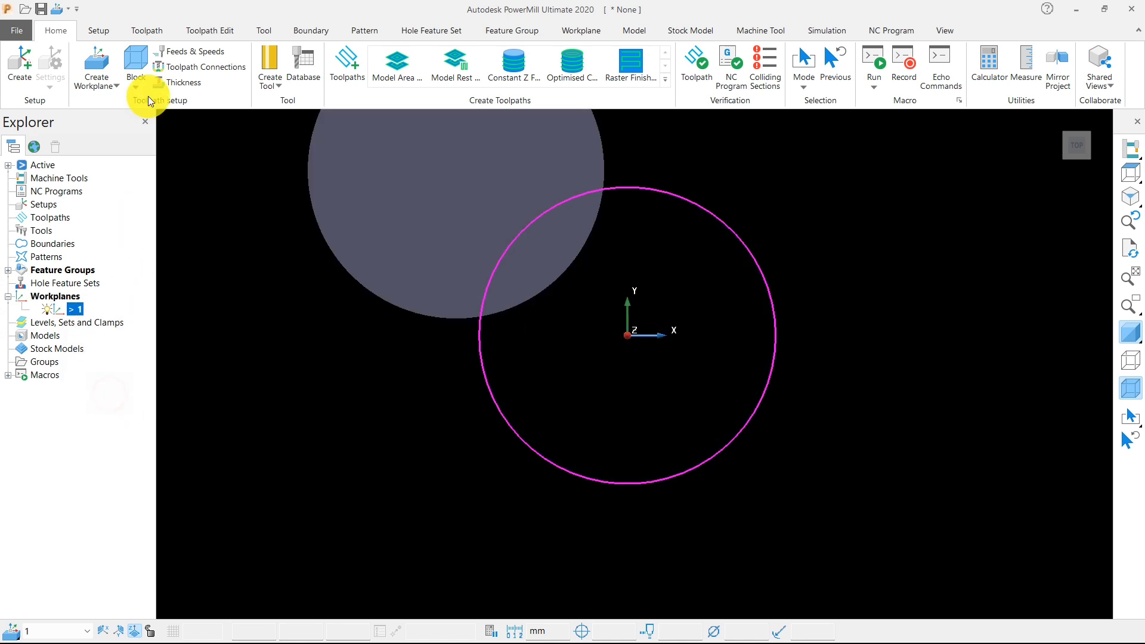
Recalculate the cylindrical block from the feature in the active workplane and accept it
click(142, 82)
click(342, 367)
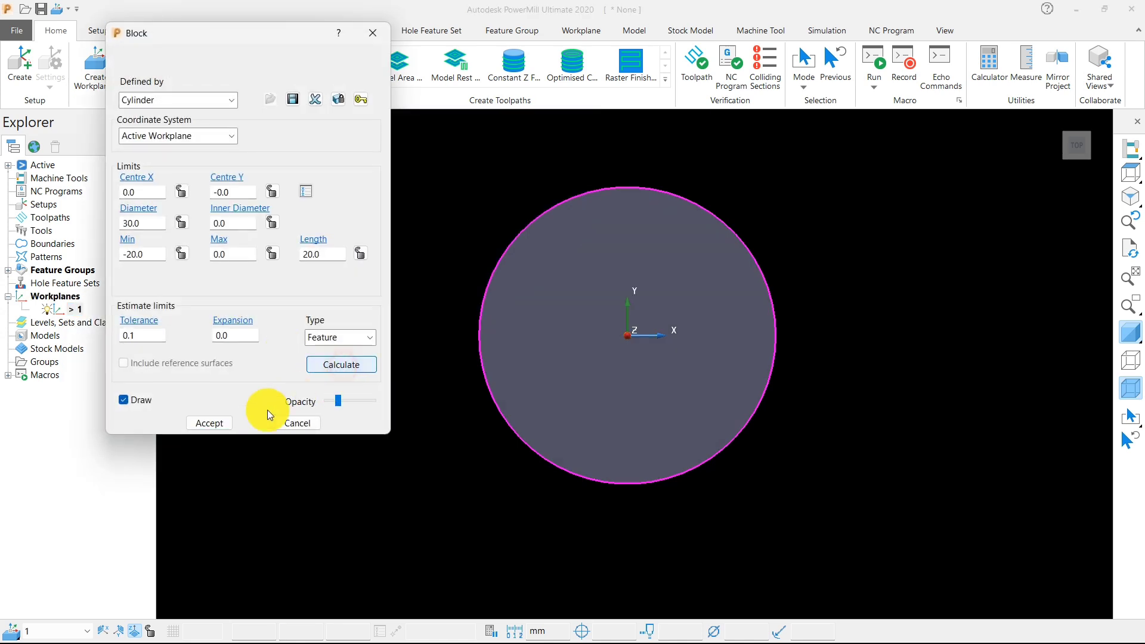
click(210, 423)
middle_drag(693, 439, 574, 255)
scroll(639, 355, down, 3)
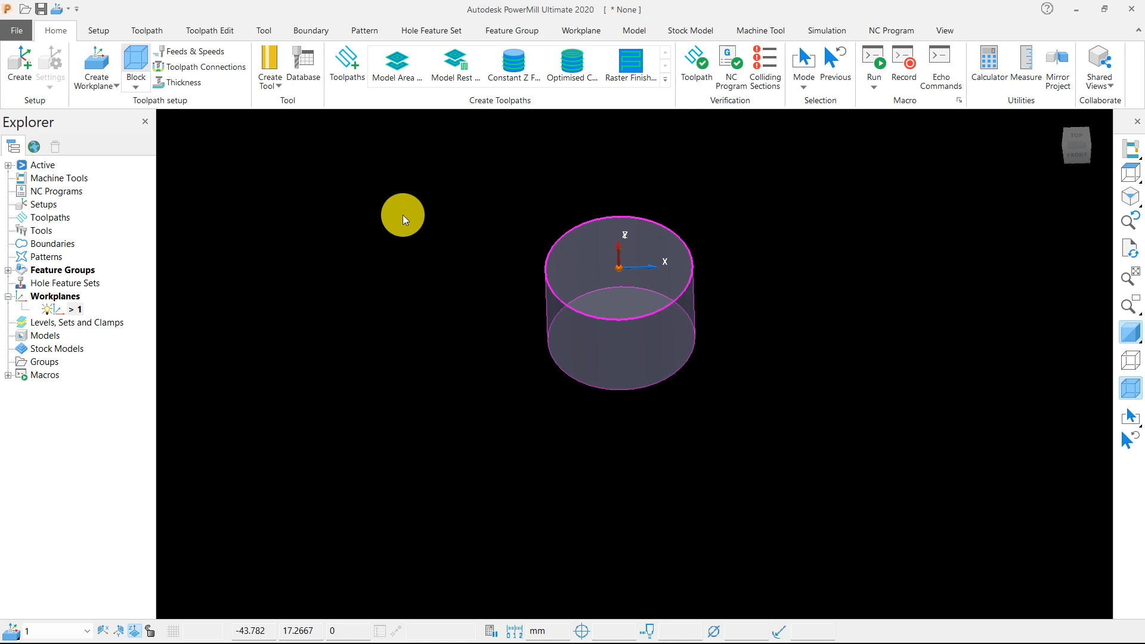
Create a toolpath with the Feature Profile strategy from the Feature Machining category
click(350, 75)
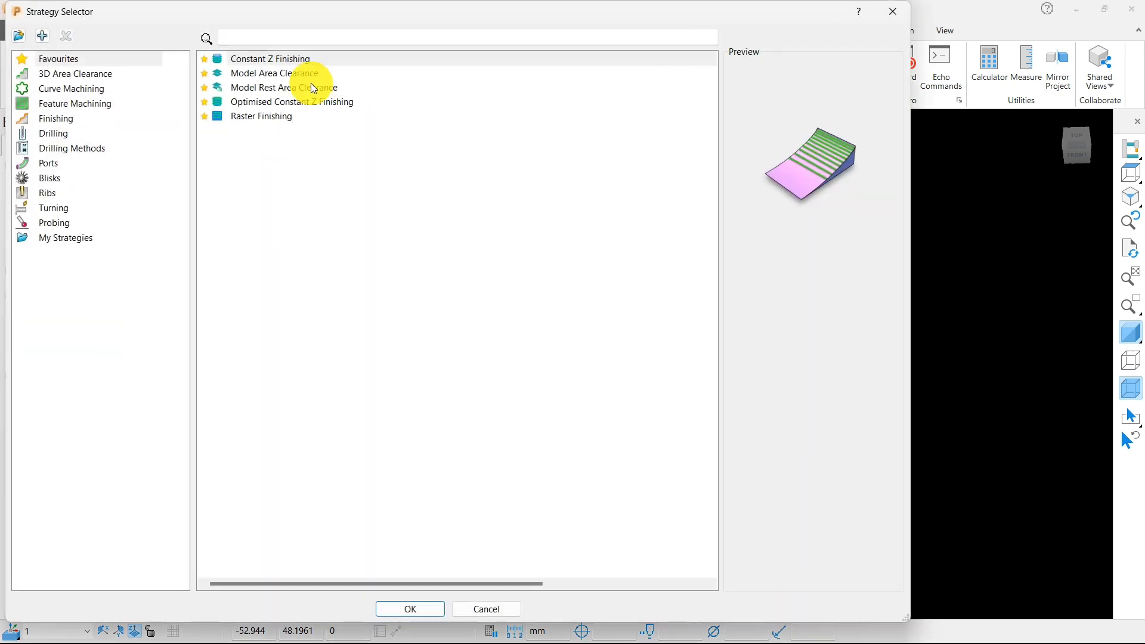
click(69, 105)
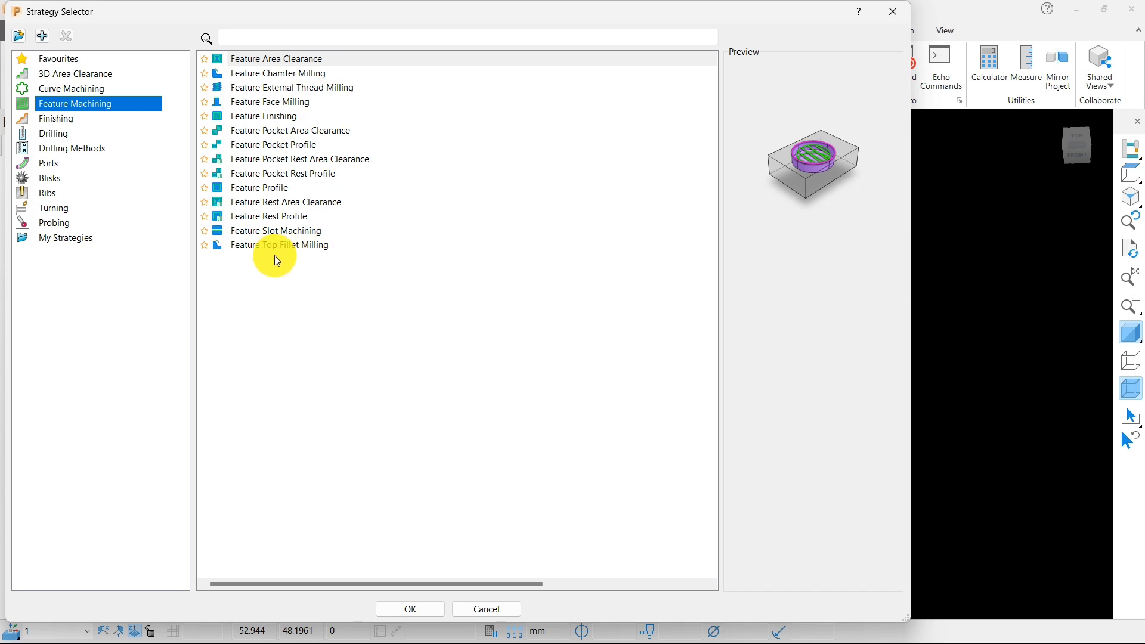
click(248, 187)
click(414, 609)
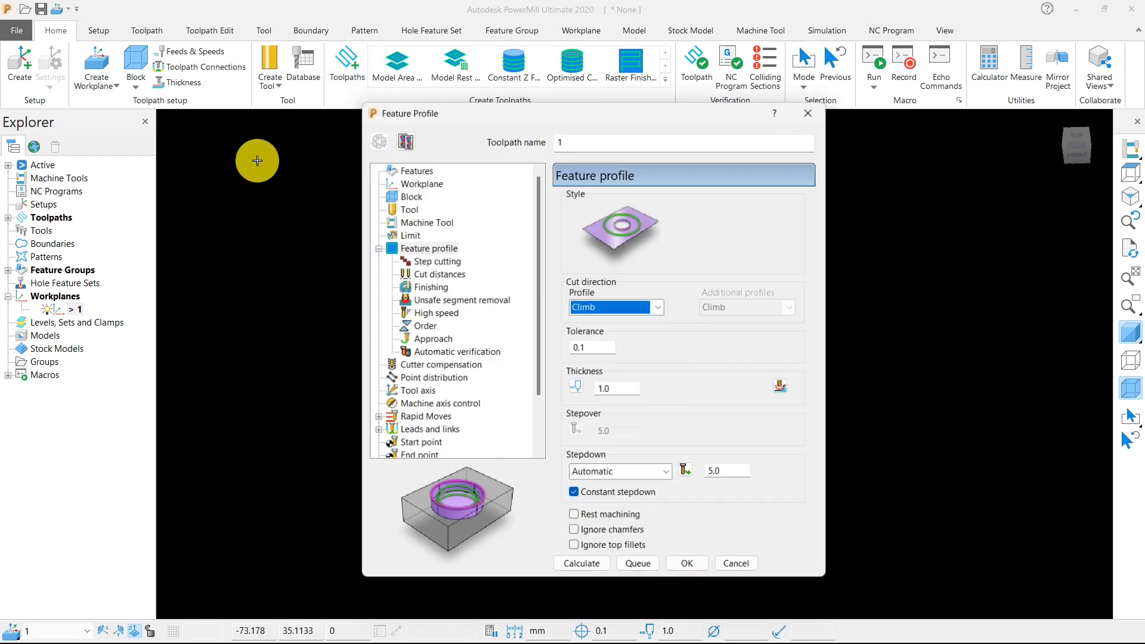
drag(511, 95, 226, 15)
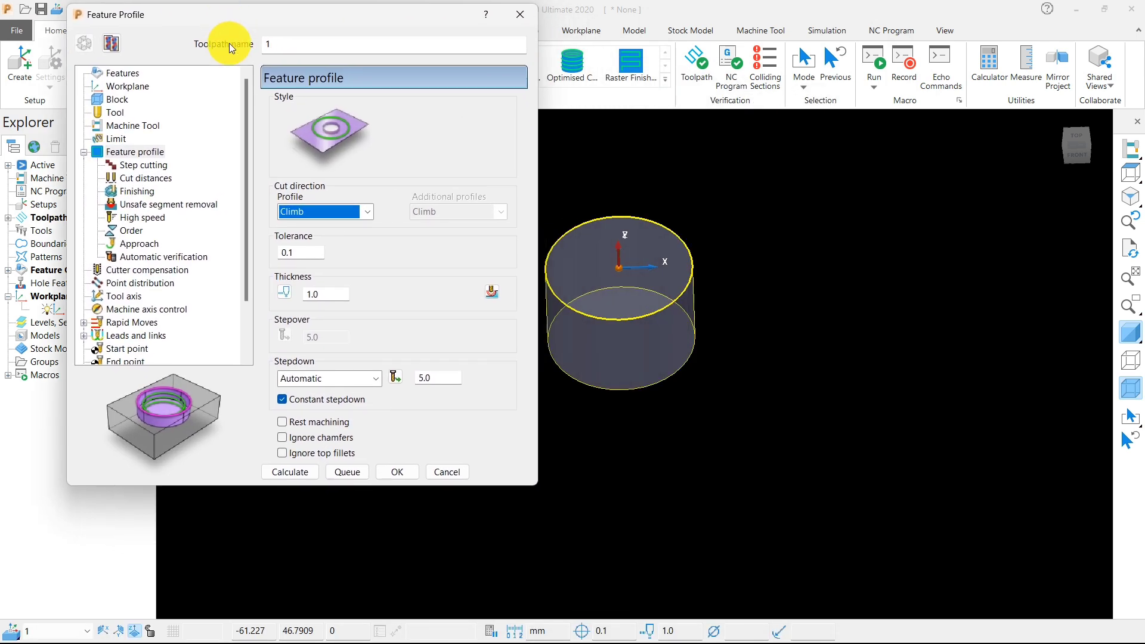
Create an end mill for the toolpath with a diameter of 8 mm and name it 8-end
click(115, 112)
click(329, 107)
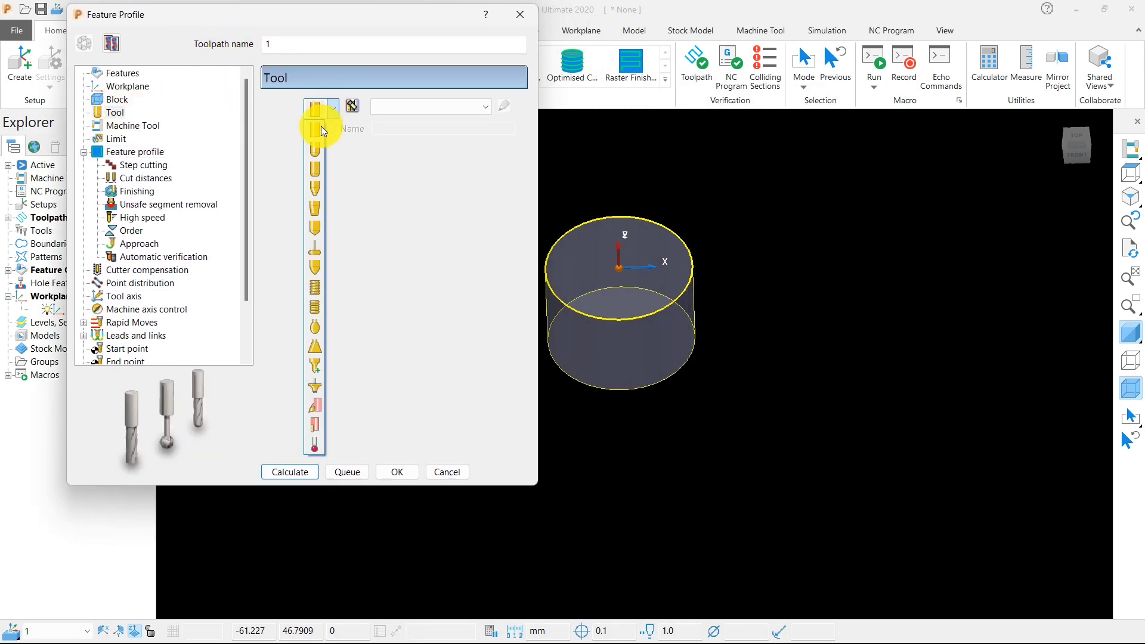
click(321, 126)
click(407, 296)
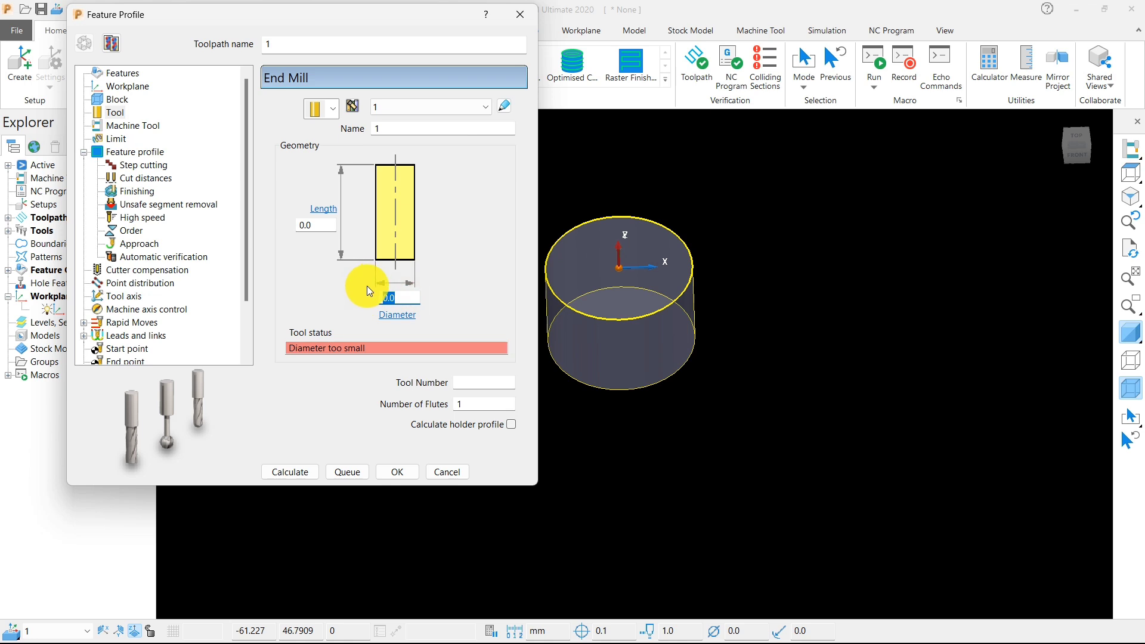
text(8)
key(Tab)
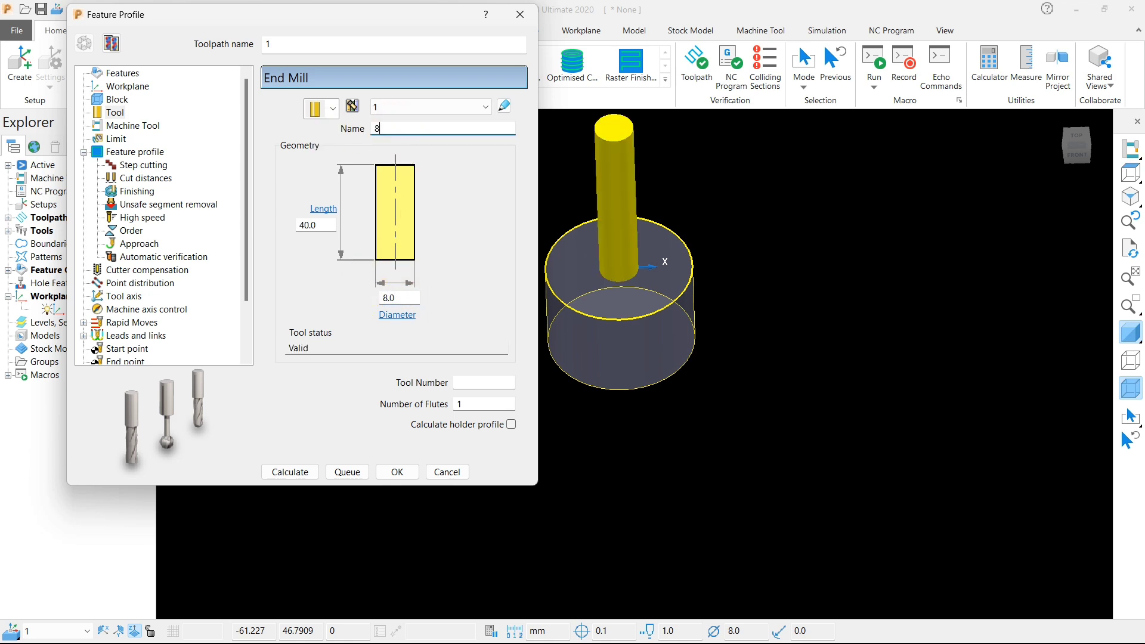
text(-end)
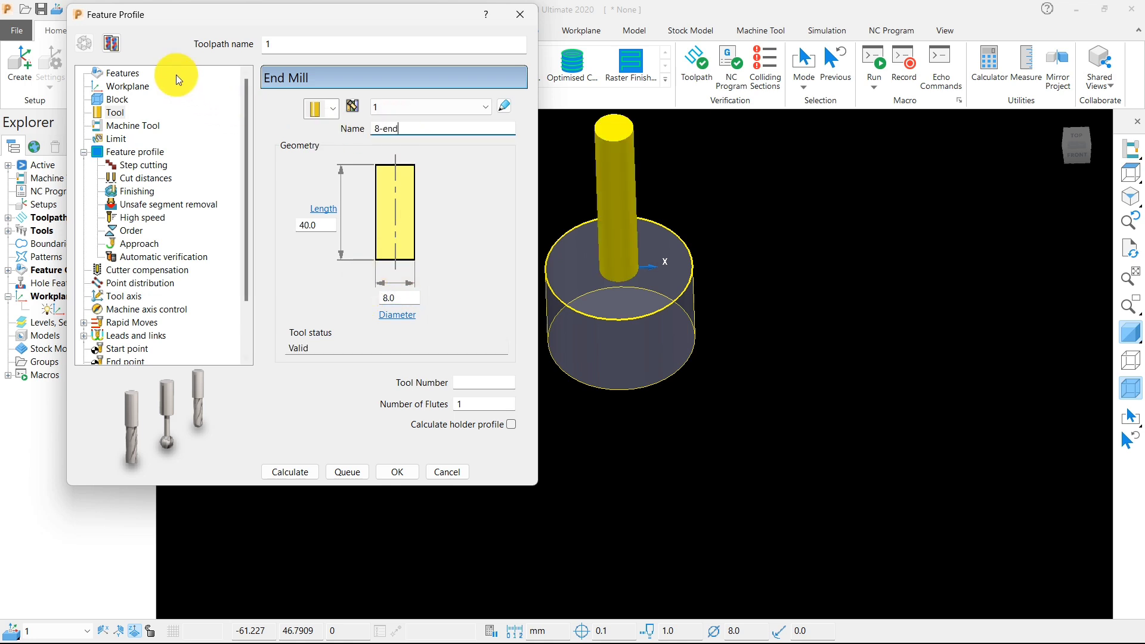
Set the feature profile's cut direction to Any, the radial thickness to 0 and the stepdown to 0.2 mm
click(116, 140)
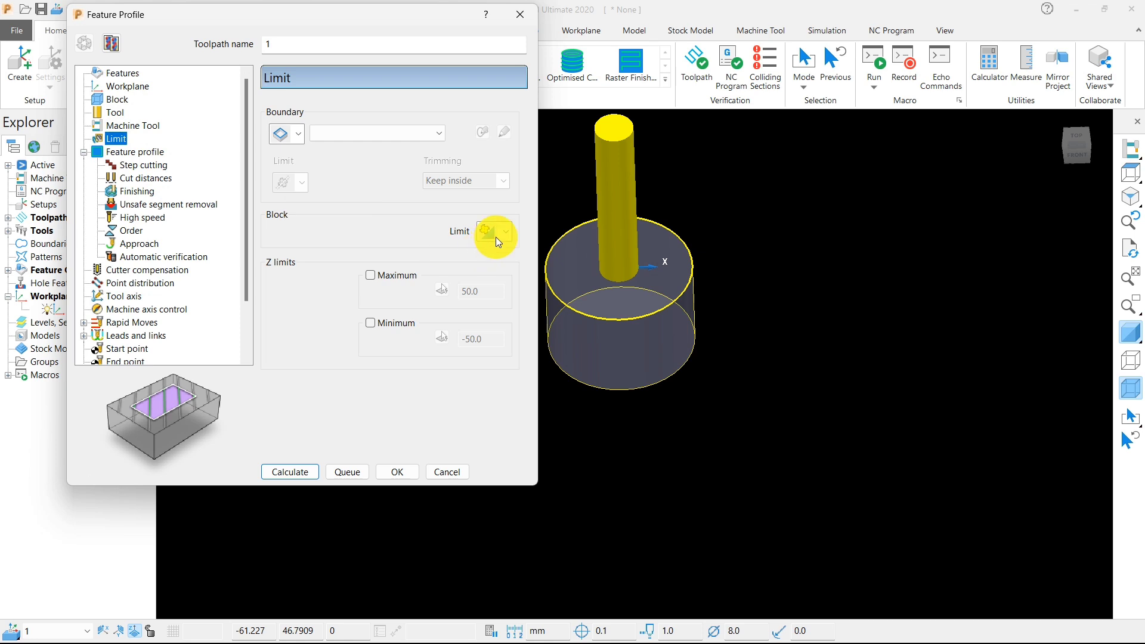
click(125, 152)
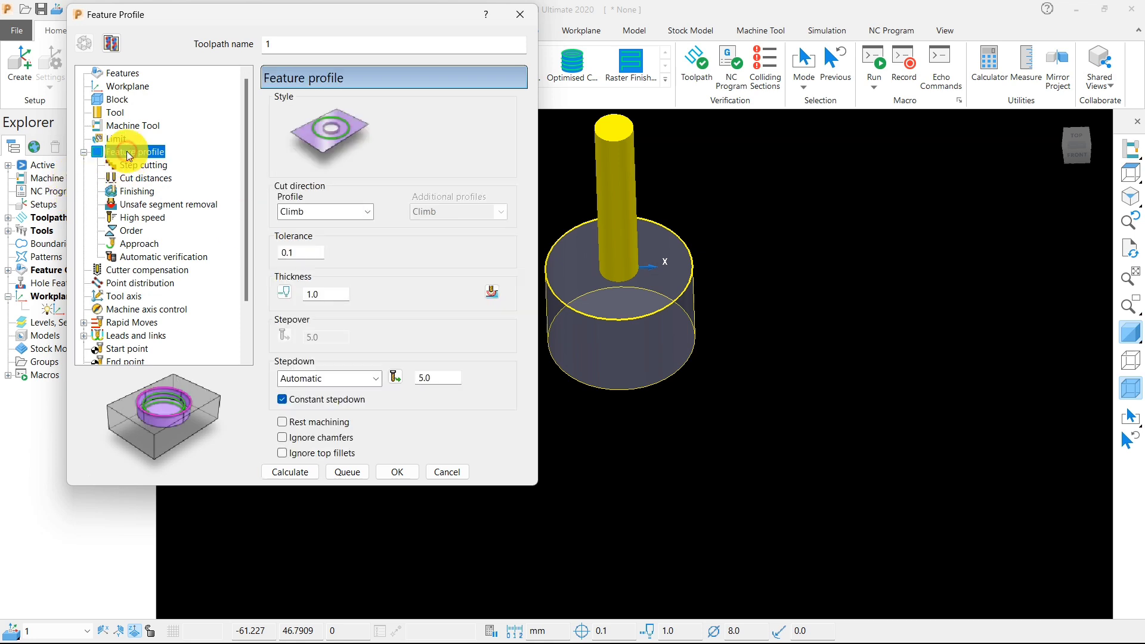
click(367, 212)
click(318, 254)
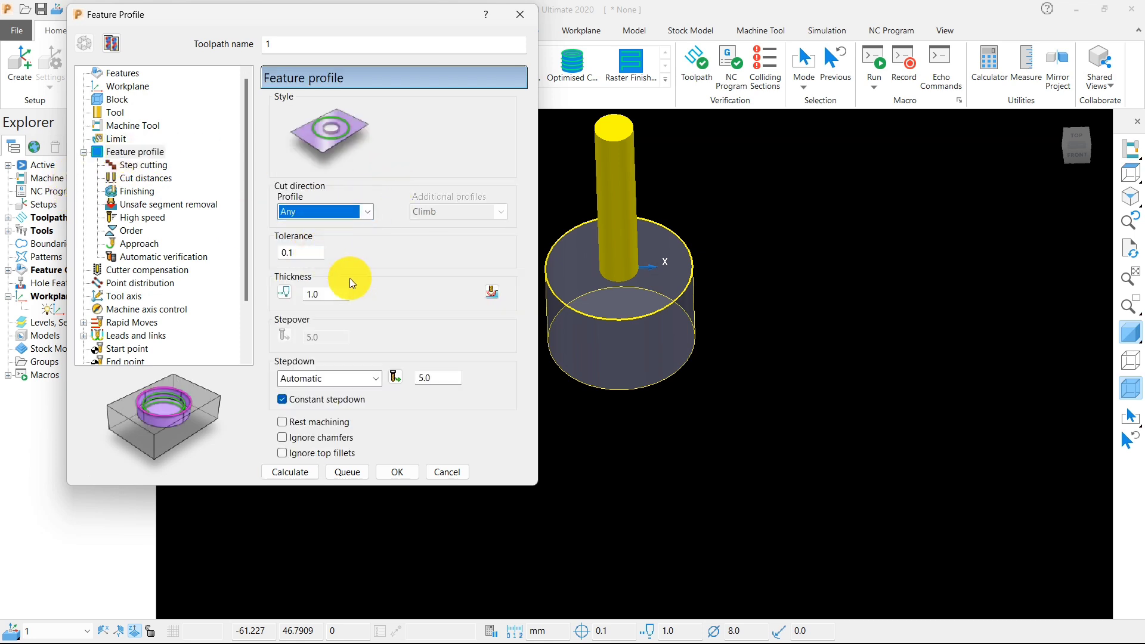
double_click(322, 295)
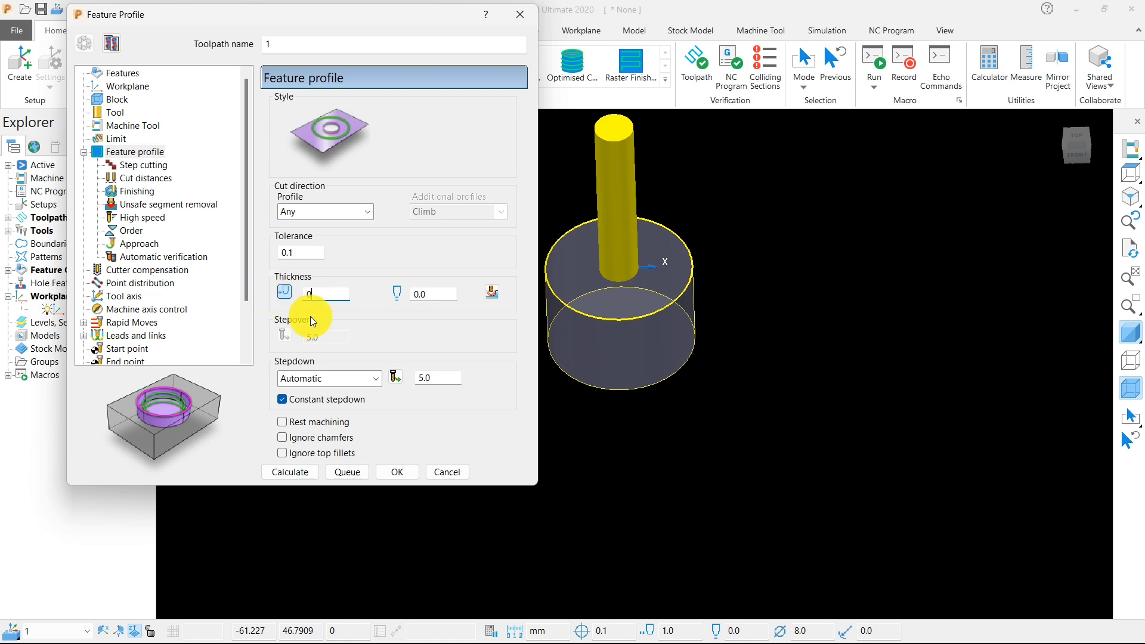
text(0)
double_click(445, 377)
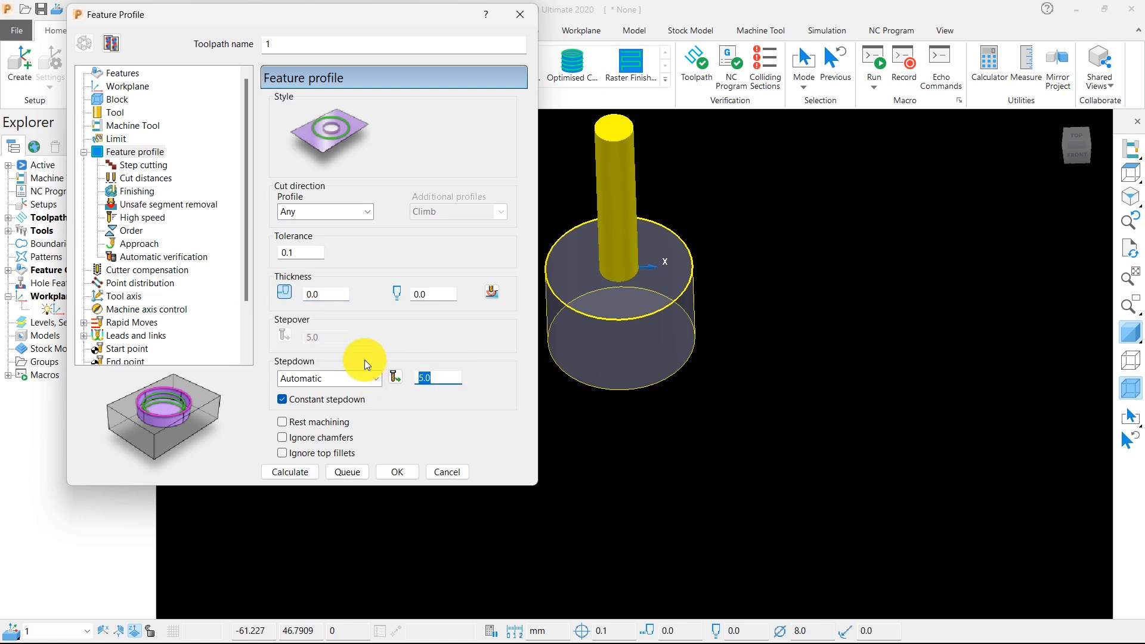
text(0.2)
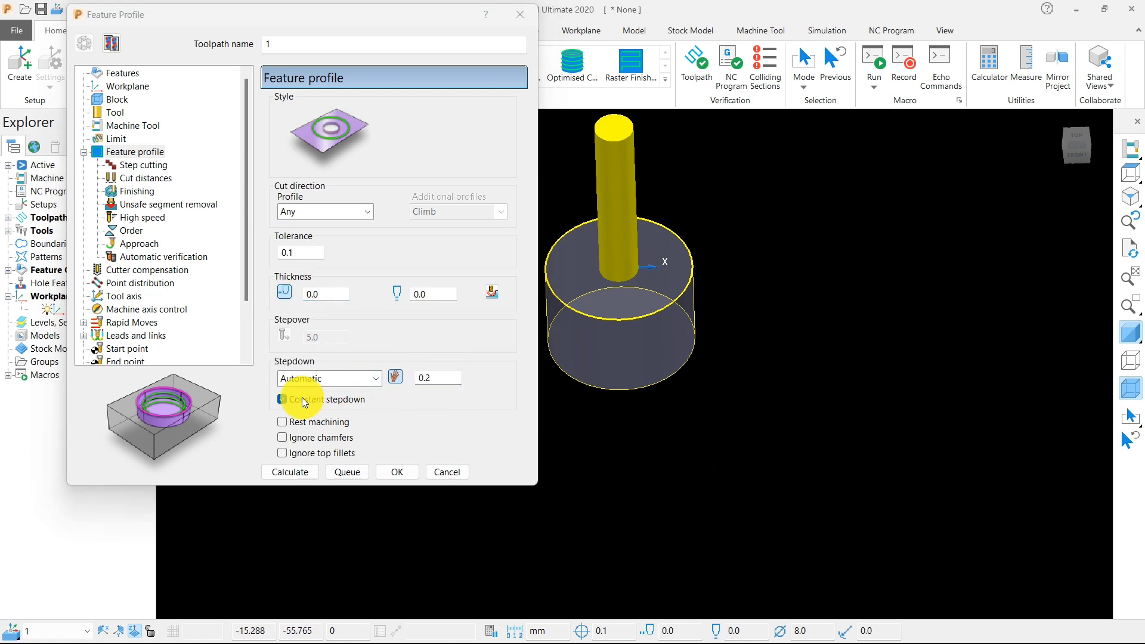
Calculate the Feature Profile toolpath and close its settings
click(280, 473)
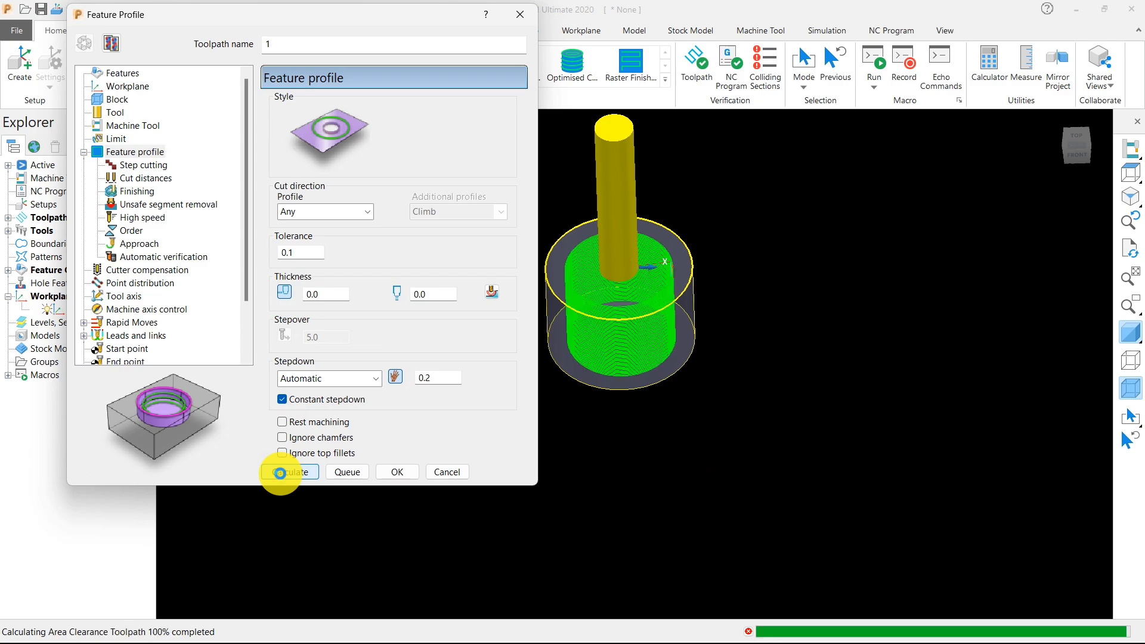
click(455, 471)
scroll(663, 279, up, 5)
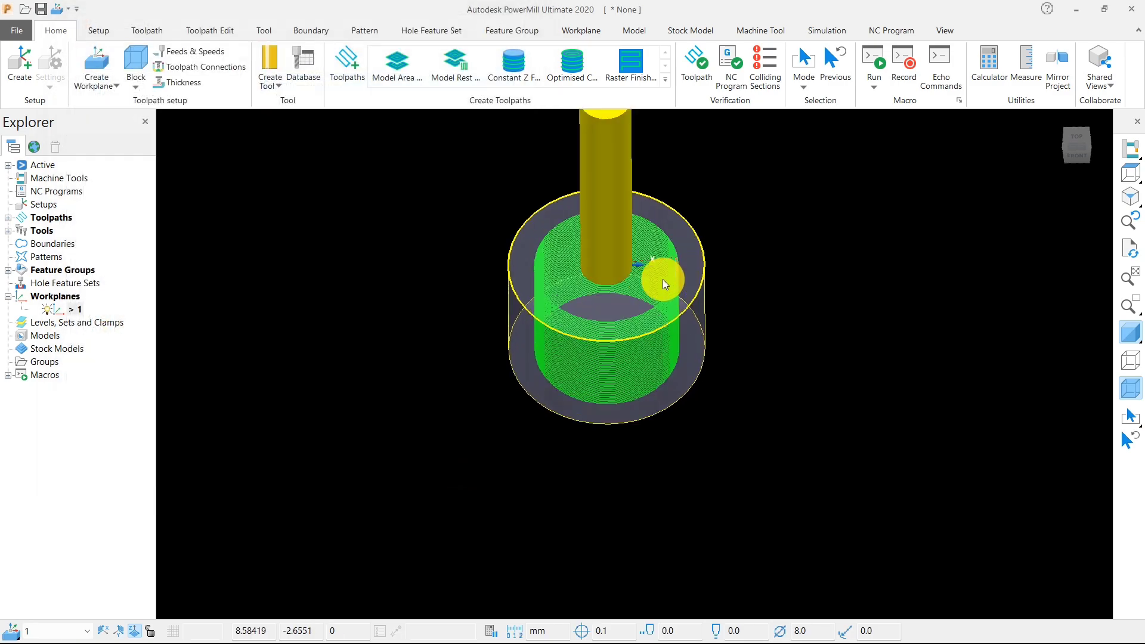
scroll(632, 335, down, 5)
middle_drag(641, 269, 521, 343)
scroll(639, 262, down, 4)
mouse_move(639, 262)
middle_down()
mouse_move(610, 291)
mouse_move(638, 277)
middle_up()
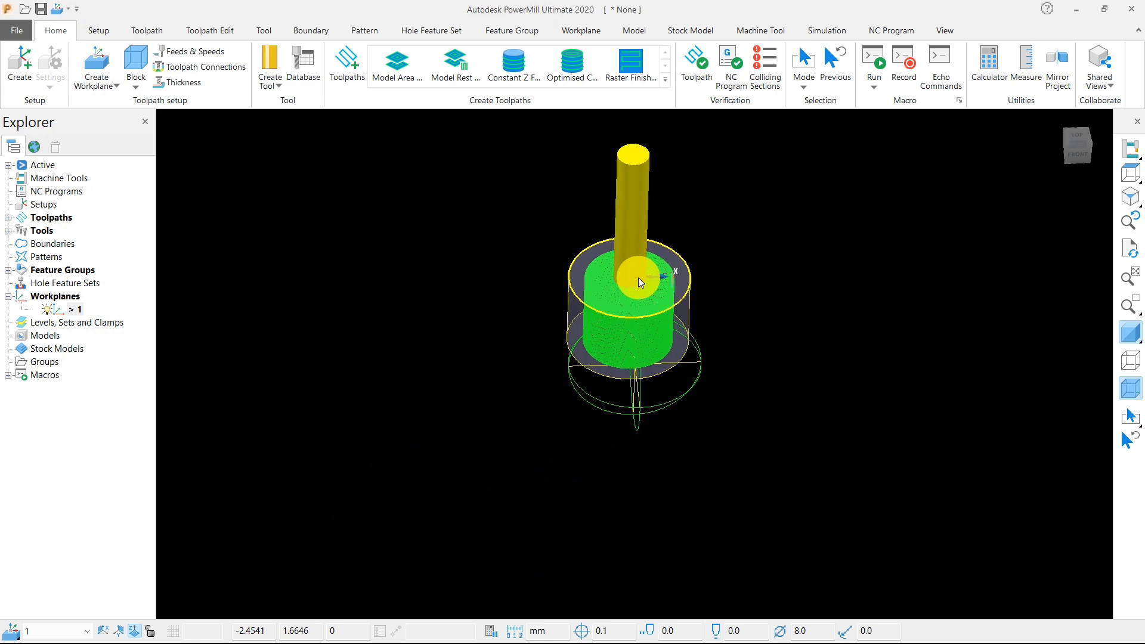
Deactivate toolpath 1 and activate it again
click(9, 218)
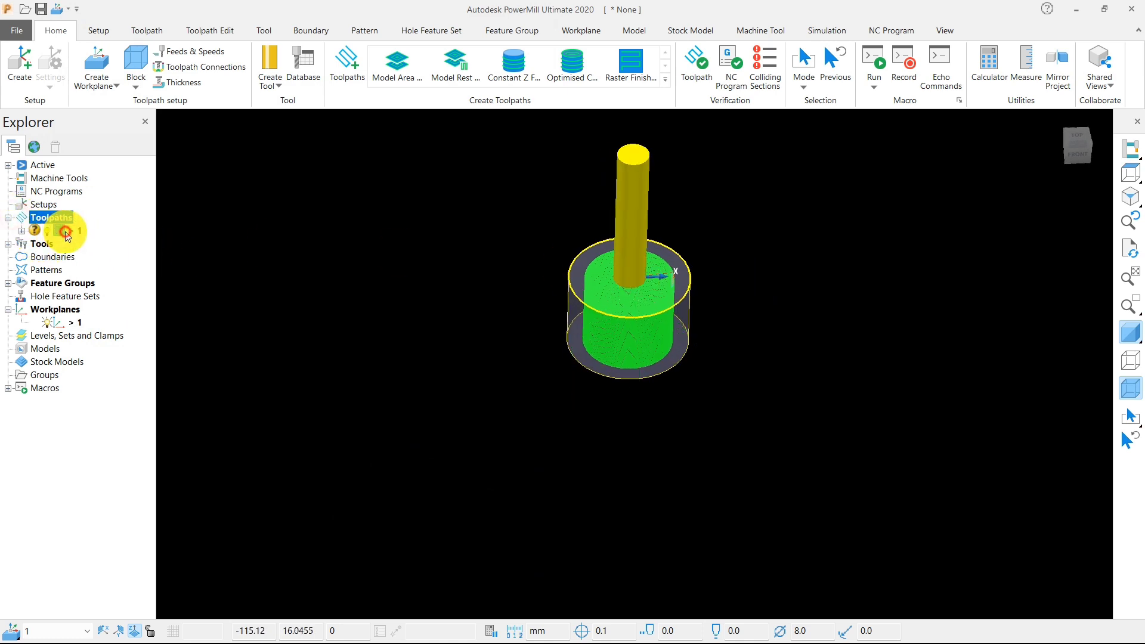
double_click(66, 231)
middle_drag(675, 387, 673, 401)
double_click(69, 231)
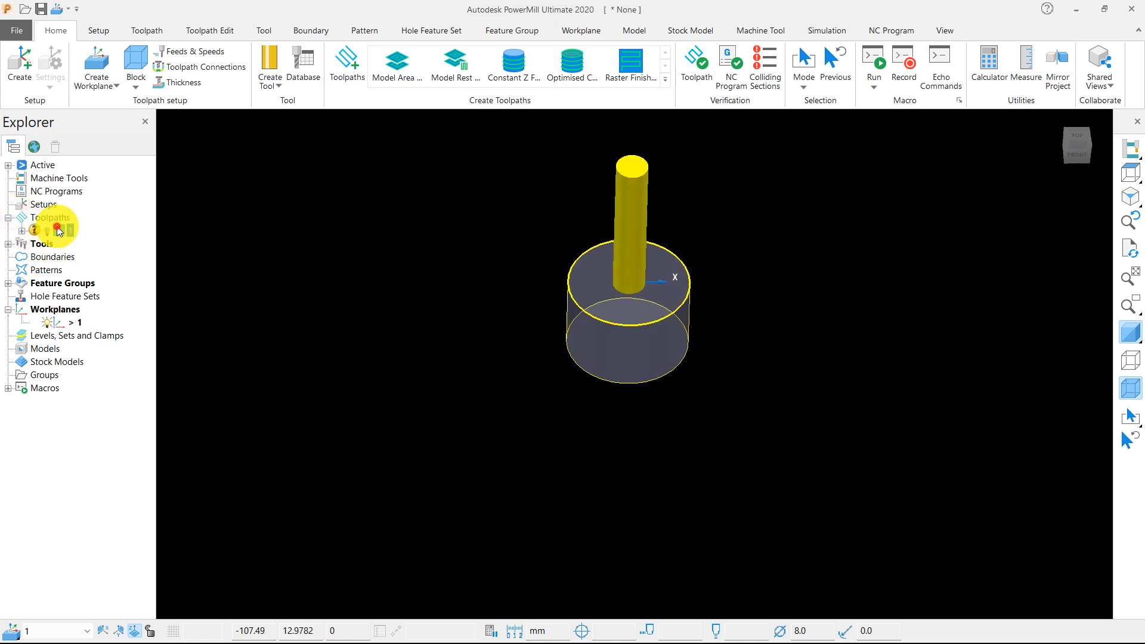
middle_drag(628, 190, 642, 146)
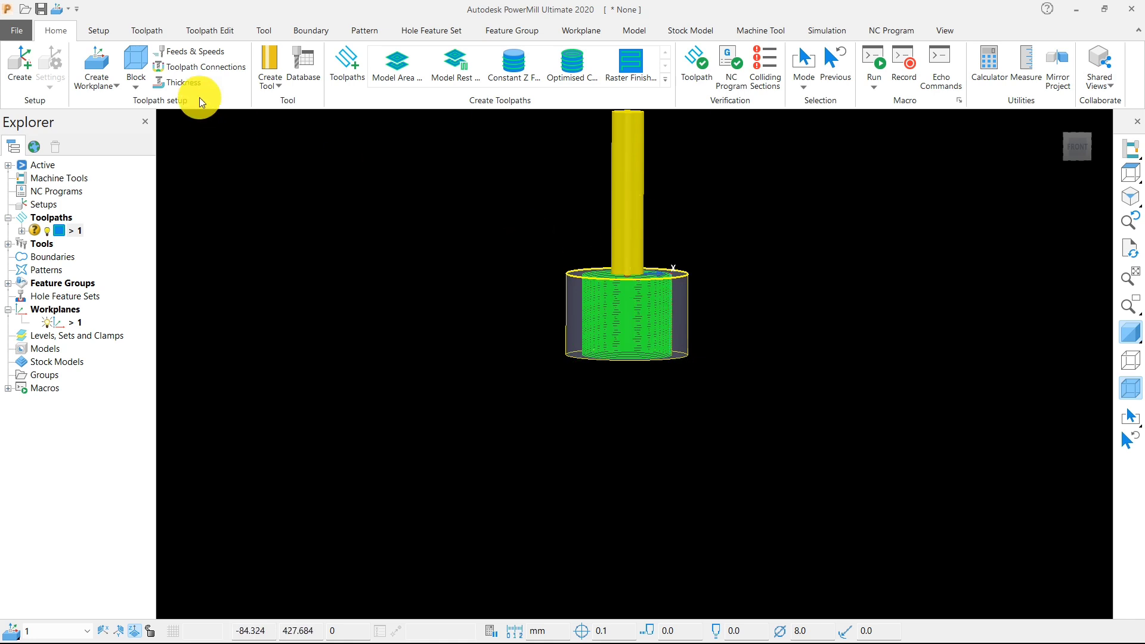
Calculate the toolpath's safe area plane relative to workplane 1, apply it and accept the toolpath connections
click(197, 66)
click(241, 109)
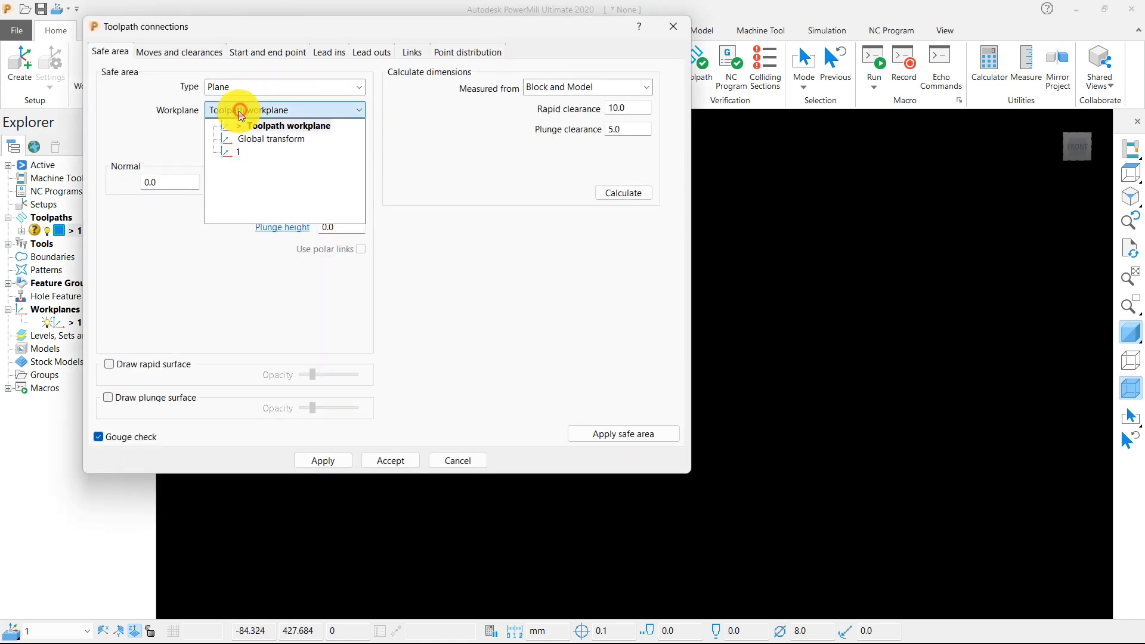
click(231, 149)
click(617, 194)
click(620, 433)
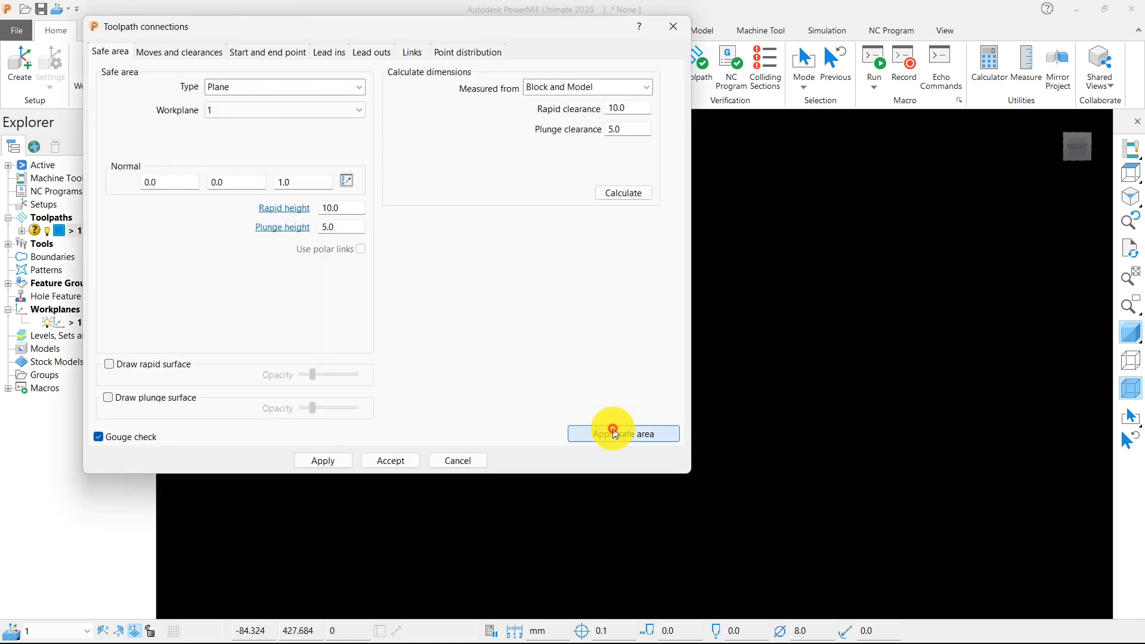
click(330, 460)
click(388, 460)
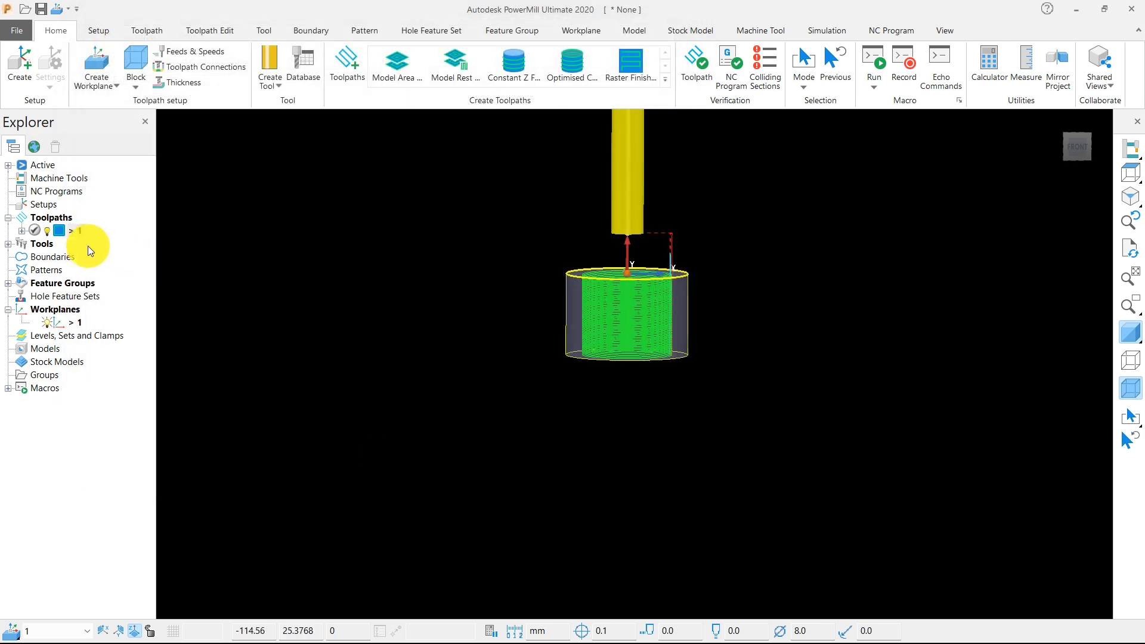
middle_drag(534, 245, 638, 359)
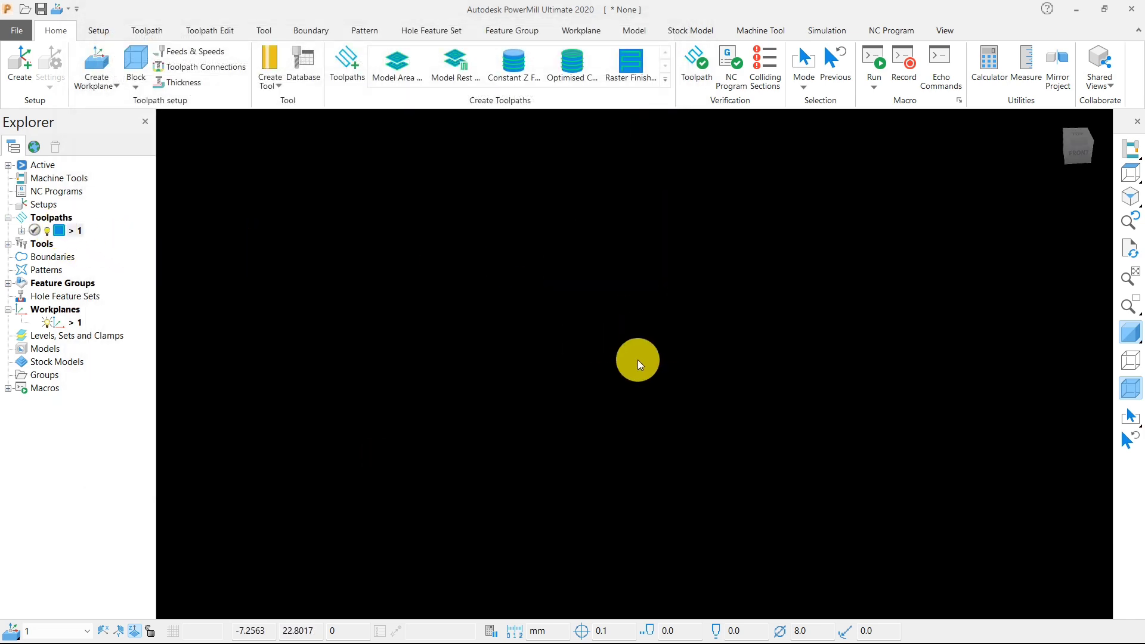
click(1122, 179)
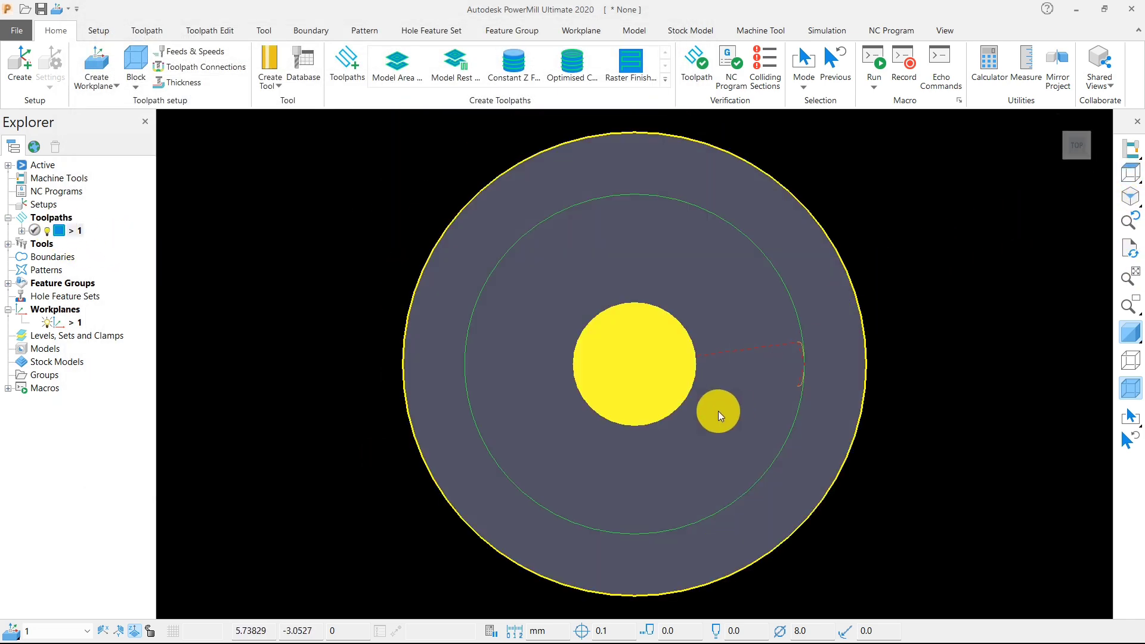
middle_drag(718, 411, 656, 301)
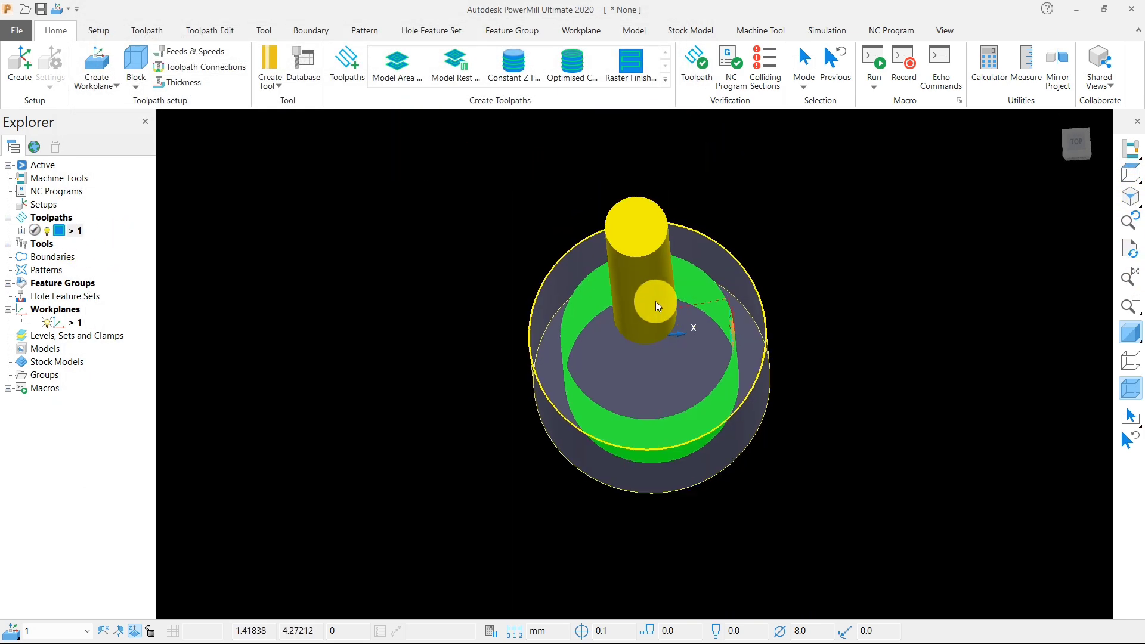
right_click(61, 284)
click(99, 320)
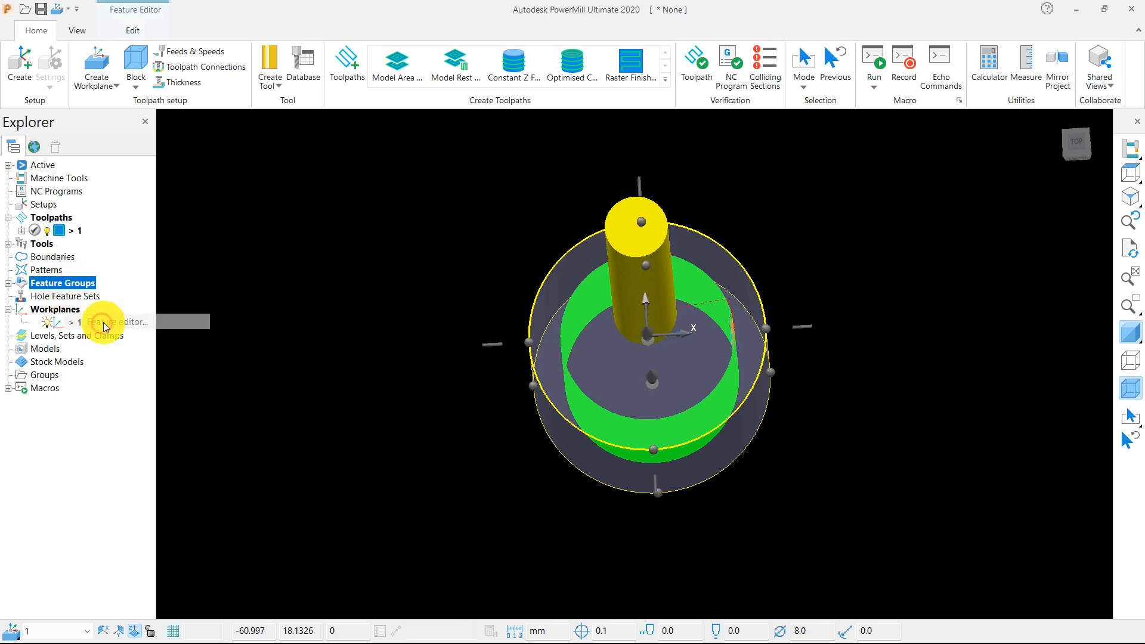
click(66, 89)
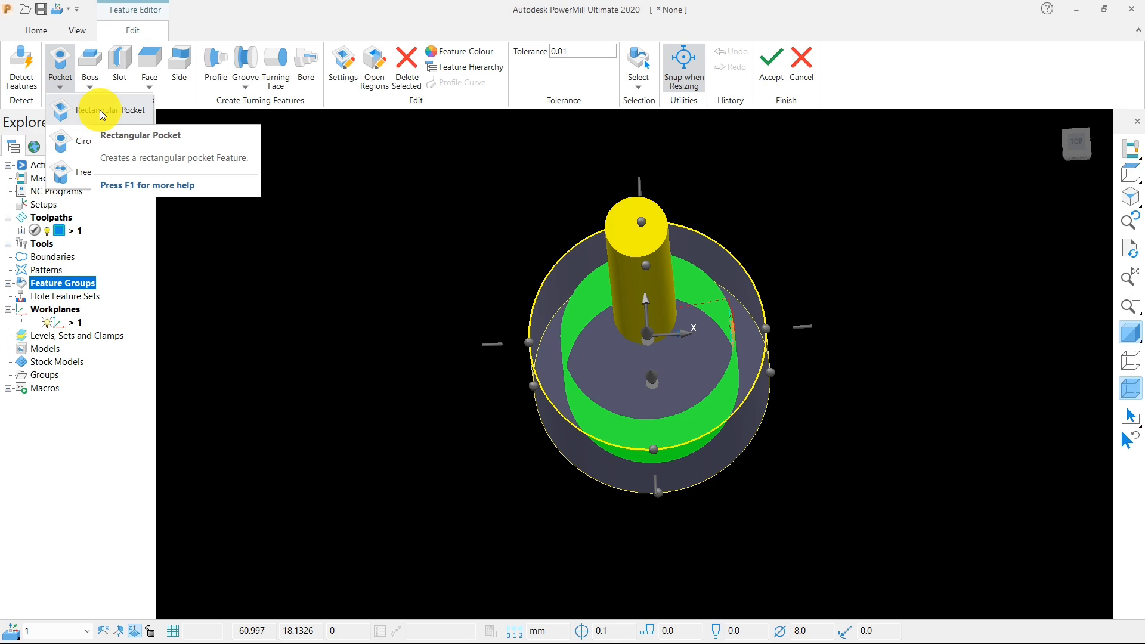
click(97, 84)
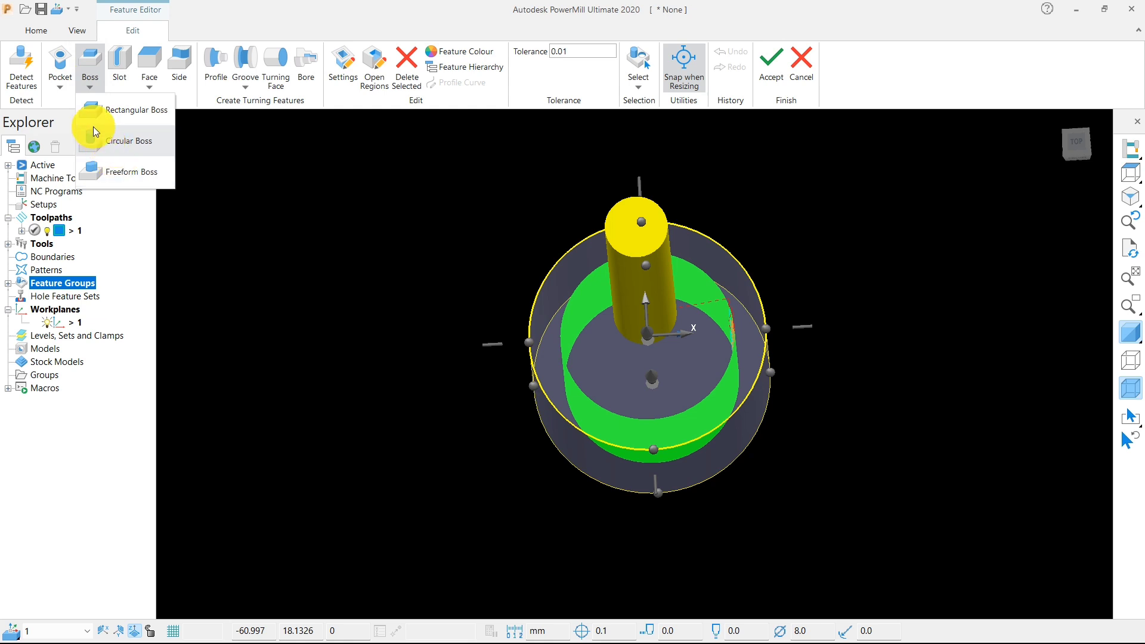
click(60, 94)
click(59, 89)
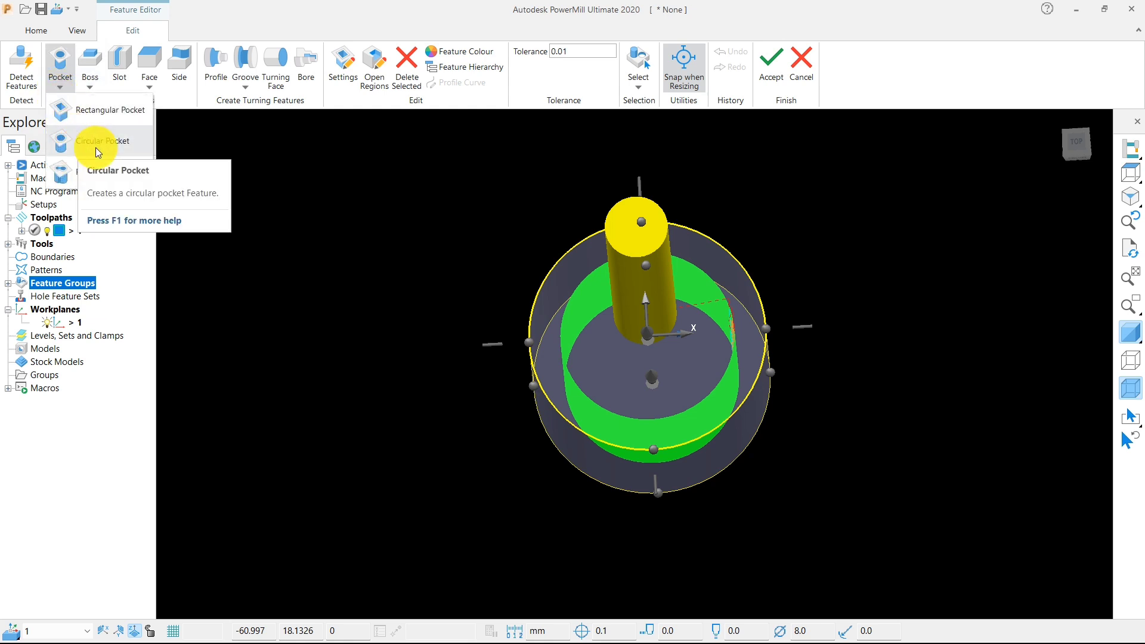
click(816, 87)
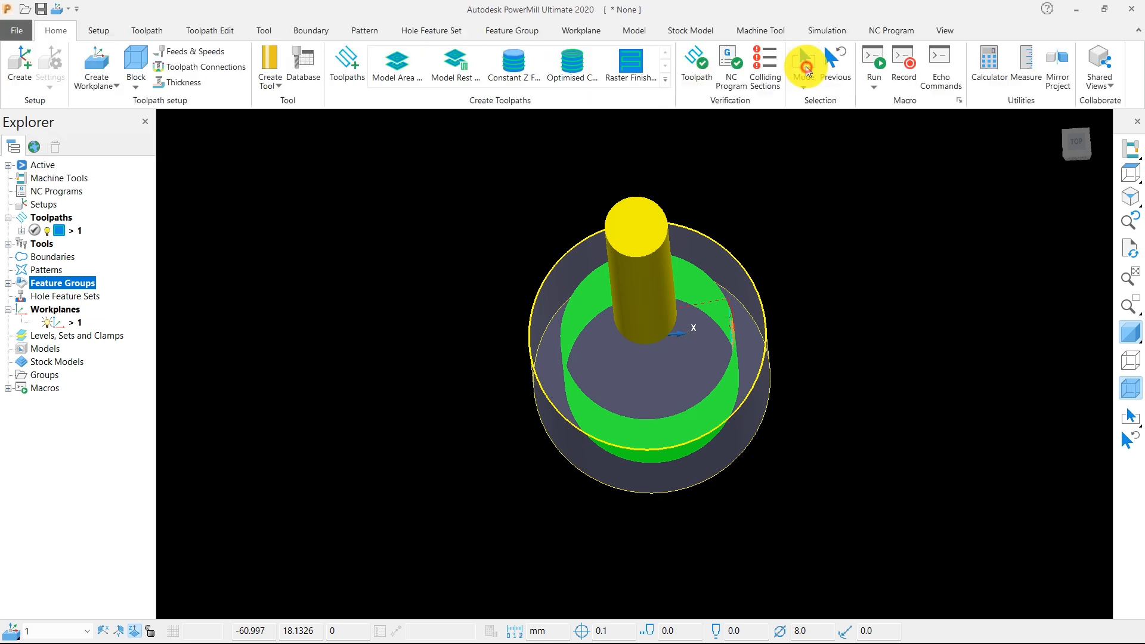